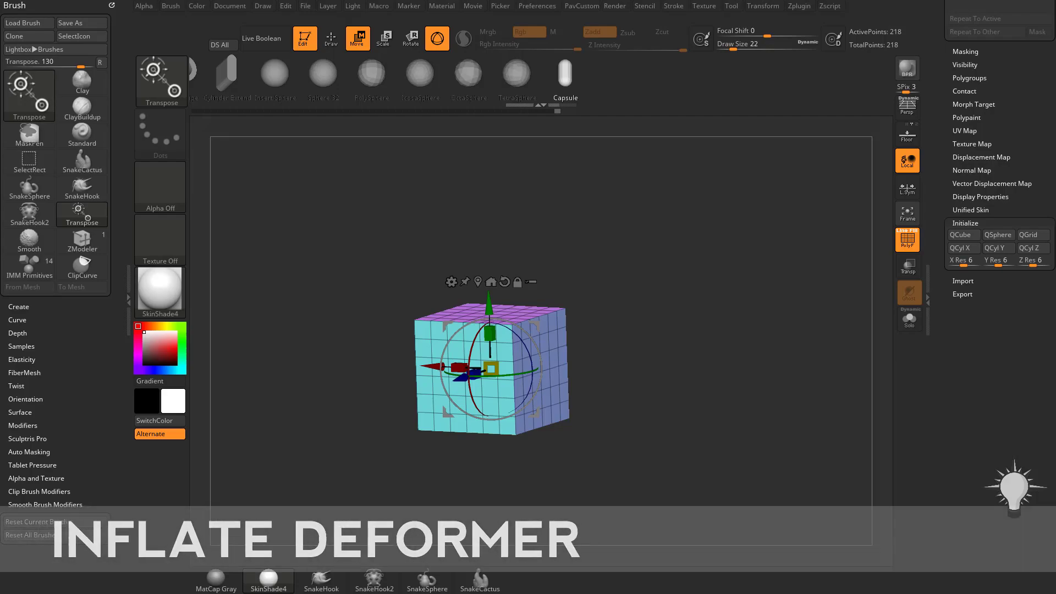
Step: Try the Inflate operation from the Tool's Deformation settings on the cube, including along Y only, and undo each attempt
{"action": "left_click_drag", "start_coordinate": [935, 170], "coordinate": [934, 367]}
{"action": "left_click", "coordinate": [967, 215]}
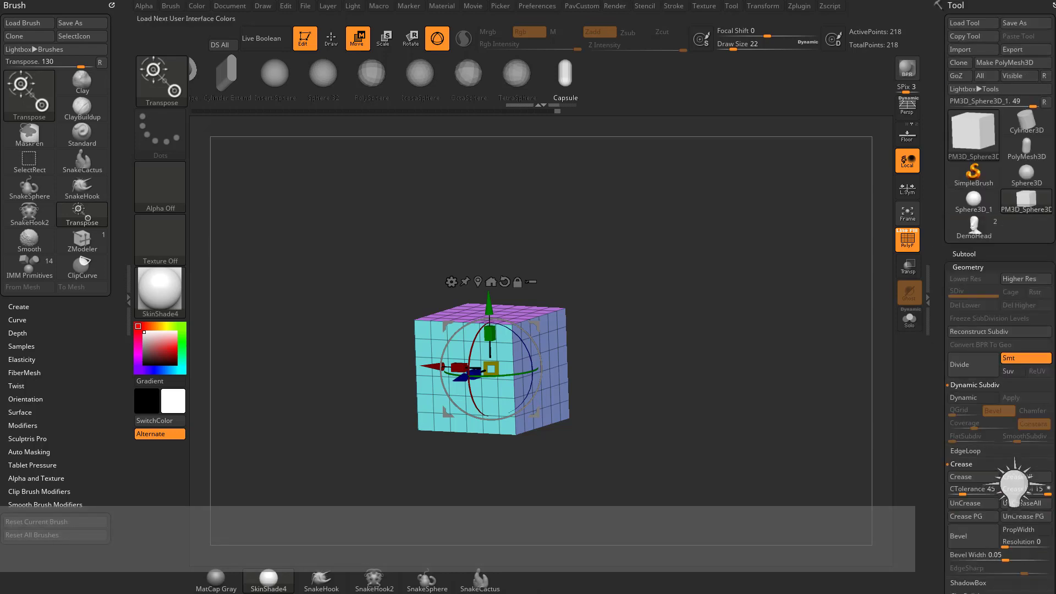
{"action": "left_click", "coordinate": [967, 267]}
{"action": "left_click_drag", "start_coordinate": [946, 270], "coordinate": [937, 105]}
{"action": "left_click", "coordinate": [963, 212]}
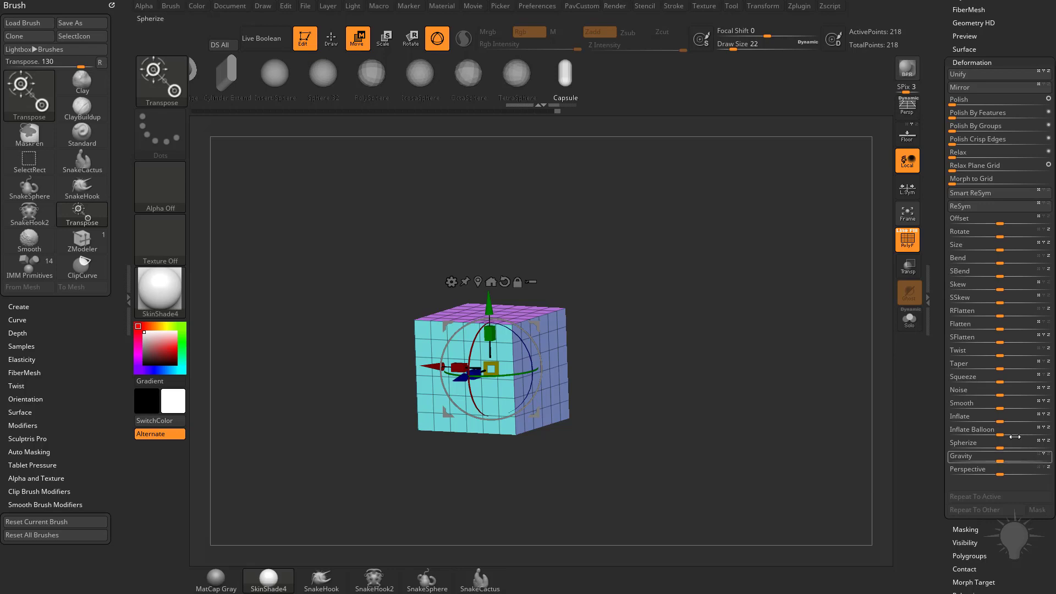
{"action": "left_click_drag", "start_coordinate": [1000, 420], "coordinate": [1049, 419]}
{"action": "key", "text": "ctrl+z"}
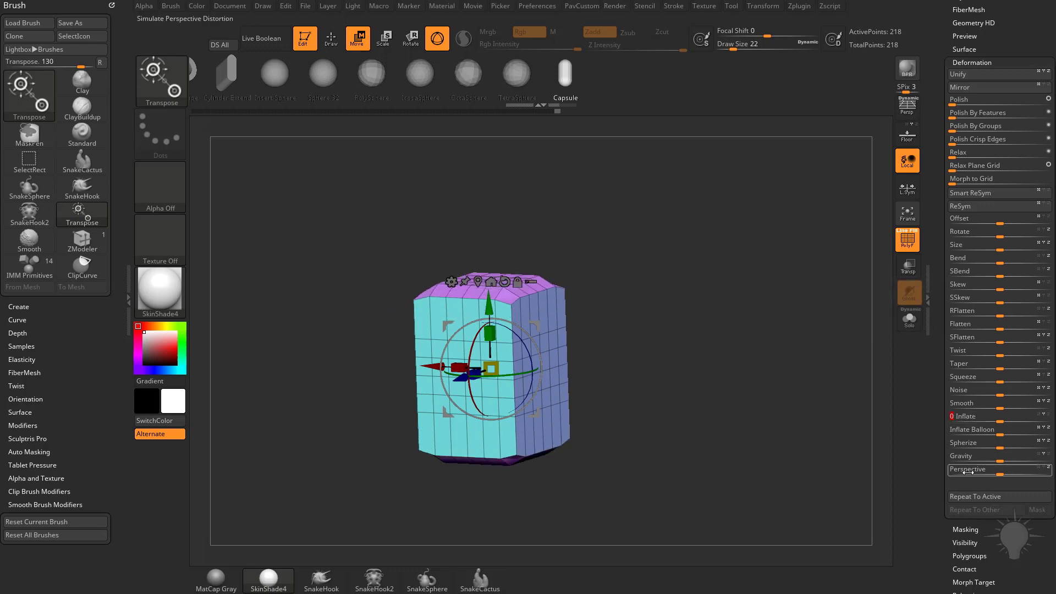
{"action": "key", "text": "ctrl+z"}
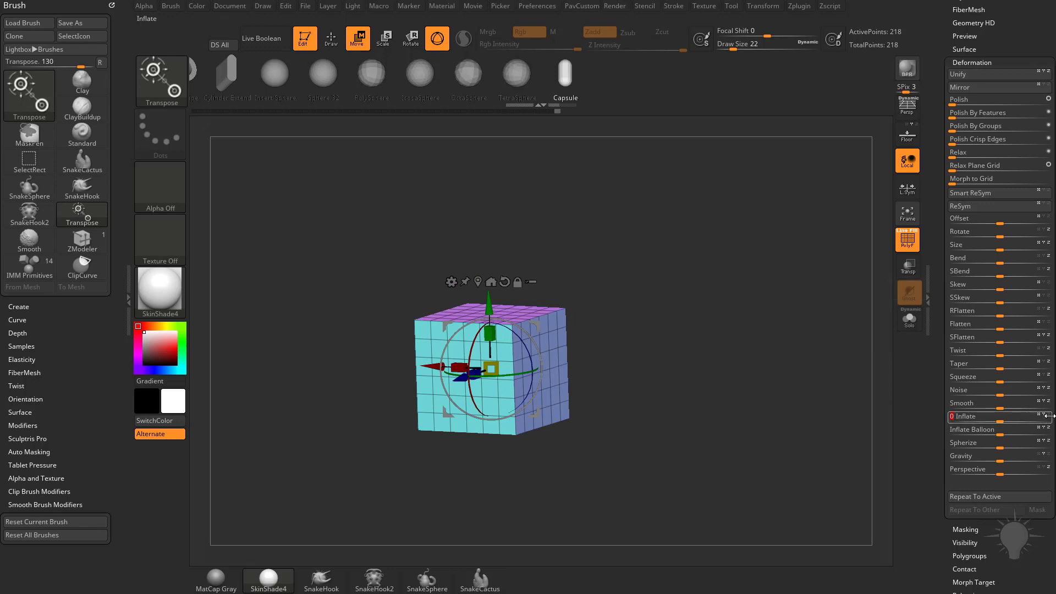
{"action": "left_click_drag", "start_coordinate": [1010, 420], "coordinate": [1028, 420]}
{"action": "key", "text": "ctrl+z"}
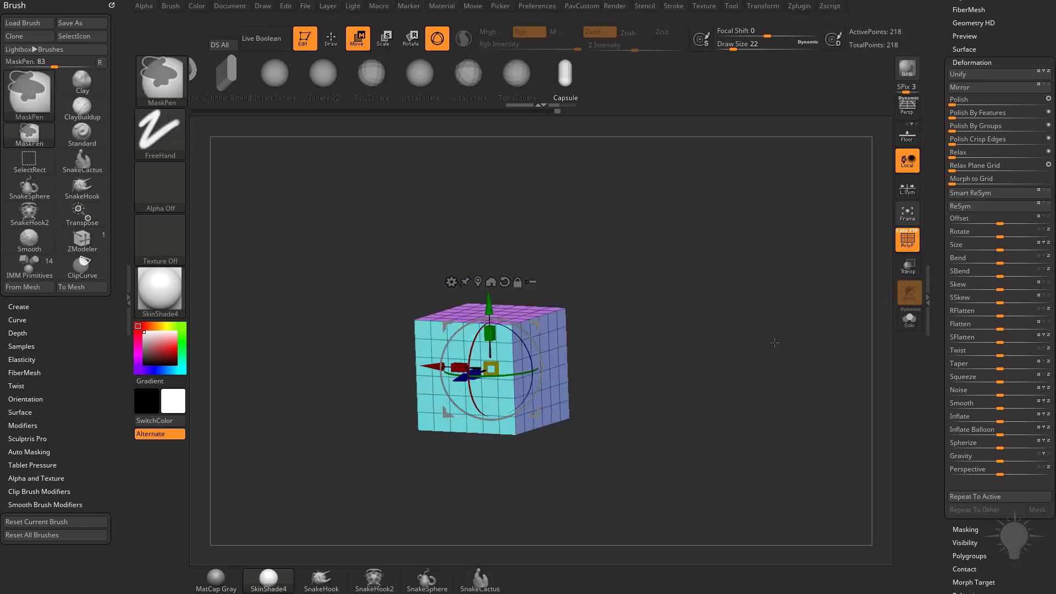
Step: Apply the gizmo's Inflate deformer to the cube and inflate its top side upward
{"action": "left_click", "coordinate": [451, 282]}
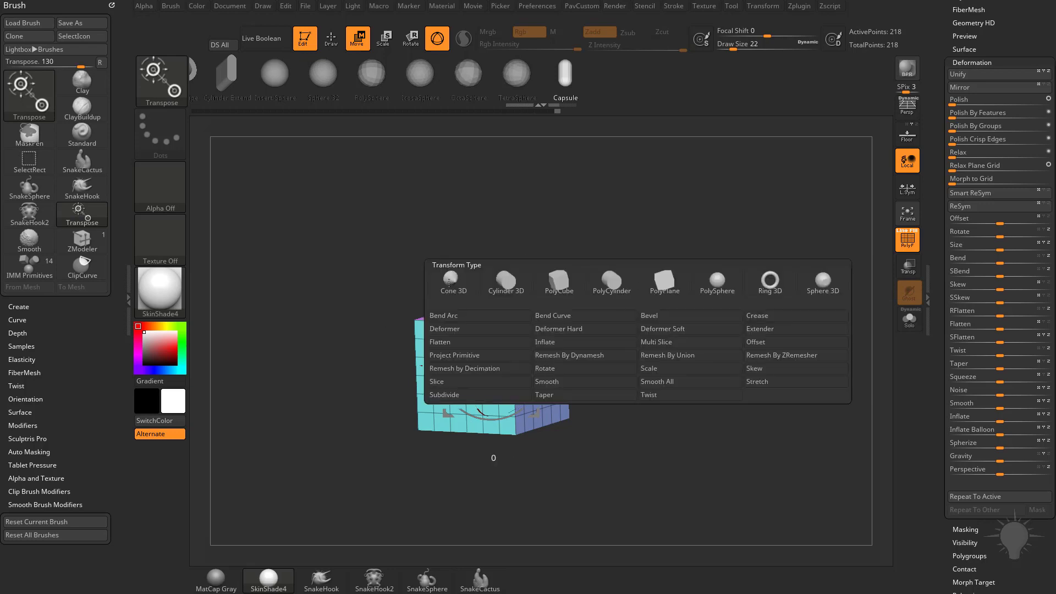
{"action": "left_click", "coordinate": [562, 341]}
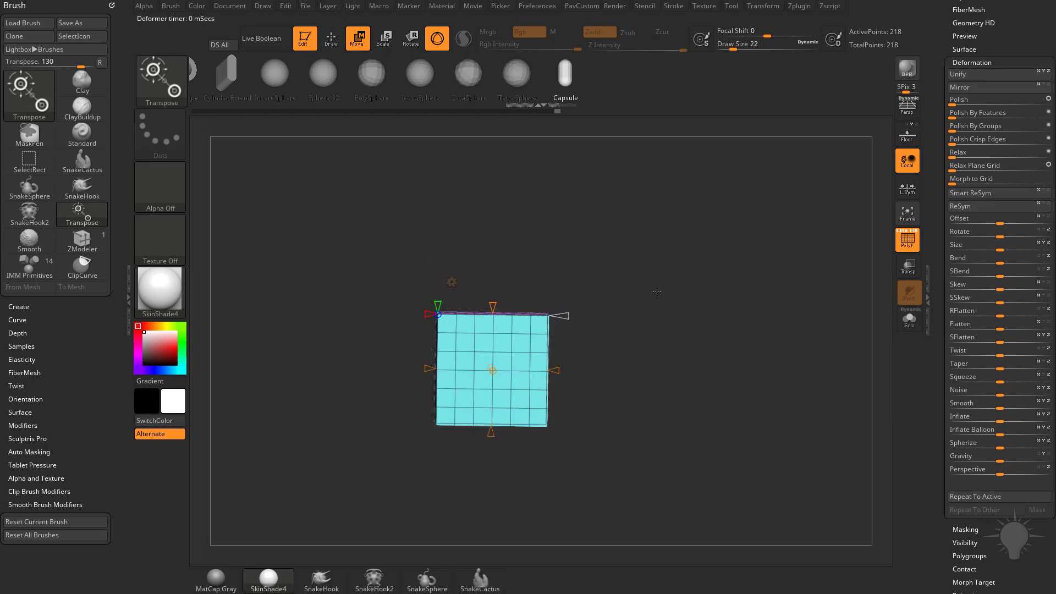
{"action": "left_click_drag", "start_coordinate": [618, 216], "coordinate": [489, 281]}
{"action": "left_click_drag", "start_coordinate": [611, 273], "coordinate": [663, 306]}
{"action": "key", "text": "ctrl+z"}
{"action": "mouse_move", "coordinate": [492, 306]}
{"action": "left_mouse_down"}
{"action": "mouse_move", "coordinate": [490, 252]}
{"action": "mouse_move", "coordinate": [489, 376]}
{"action": "mouse_move", "coordinate": [492, 237]}
{"action": "left_mouse_up"}
{"action": "left_click_drag", "start_coordinate": [606, 368], "coordinate": [633, 332]}
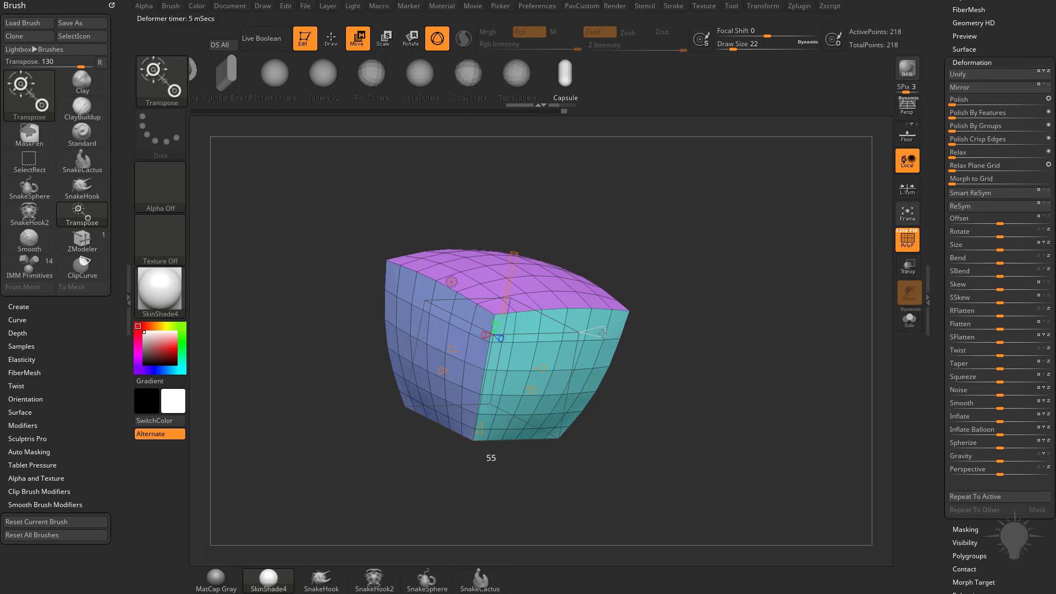
Step: Lower the Inflate deformer's Smooth value to 1, compare the cube's rounding, and raise Smooth again
{"action": "left_click_drag", "start_coordinate": [603, 333], "coordinate": [587, 334]}
{"action": "mouse_move", "coordinate": [663, 333]}
{"action": "left_mouse_down"}
{"action": "mouse_move", "coordinate": [608, 329]}
{"action": "mouse_move", "coordinate": [632, 308]}
{"action": "mouse_move", "coordinate": [667, 329]}
{"action": "left_mouse_up"}
{"action": "mouse_move", "coordinate": [490, 254]}
{"action": "left_mouse_down"}
{"action": "mouse_move", "coordinate": [490, 296]}
{"action": "mouse_move", "coordinate": [487, 270]}
{"action": "left_mouse_up"}
{"action": "mouse_move", "coordinate": [560, 374]}
{"action": "left_mouse_down"}
{"action": "mouse_move", "coordinate": [610, 375]}
{"action": "mouse_move", "coordinate": [539, 377]}
{"action": "left_mouse_up"}
{"action": "key", "text": "ctrl+z"}
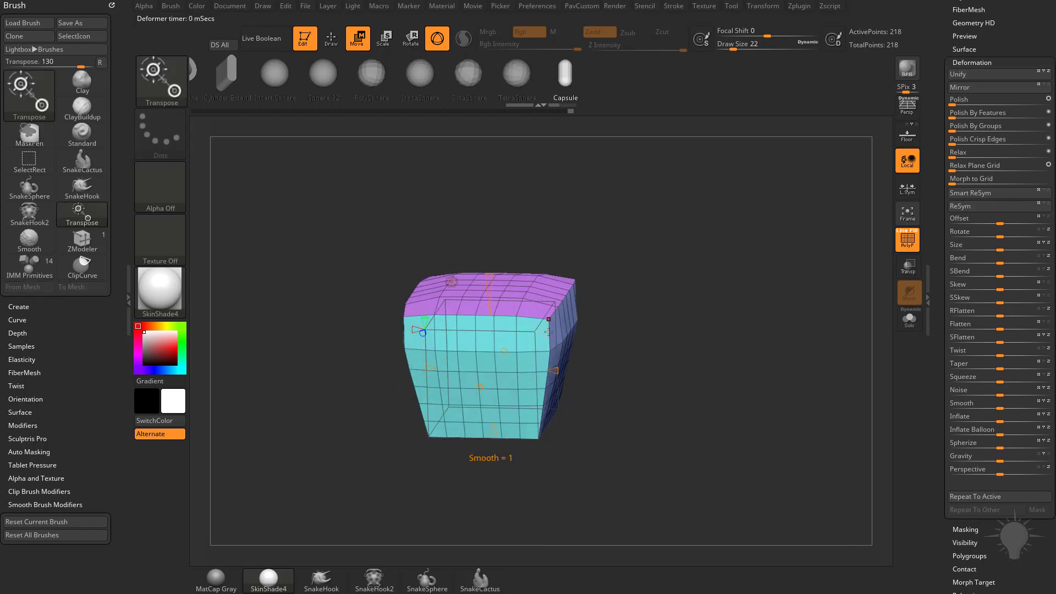
{"action": "left_click_drag", "start_coordinate": [548, 332], "coordinate": [594, 335]}
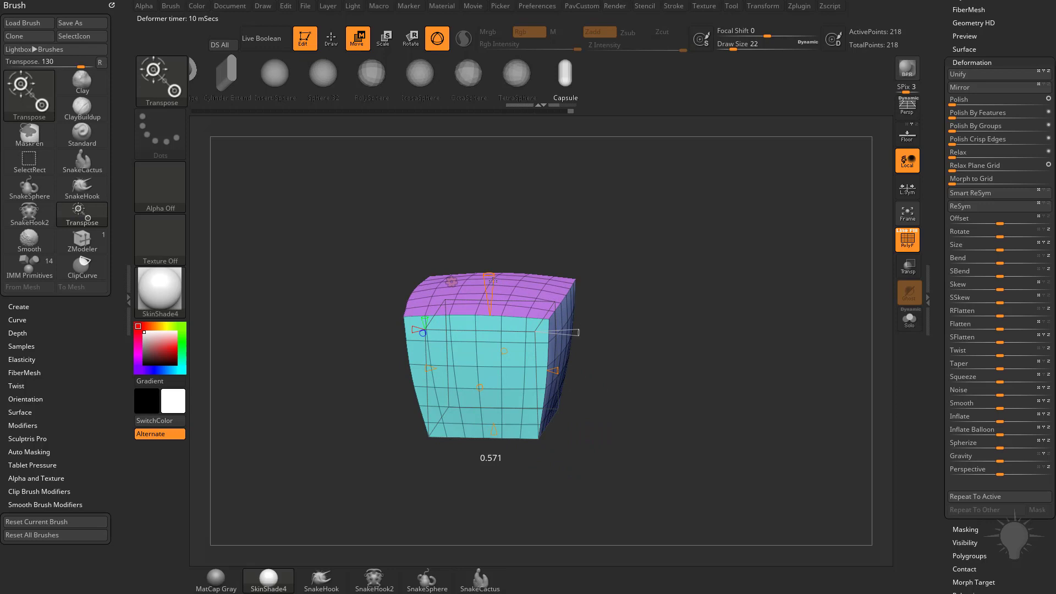
Step: Deflate the cube's top side to about -0.462, try a positive amount, and return it to the undeformed shape
{"action": "left_click_drag", "start_coordinate": [493, 282], "coordinate": [495, 295]}
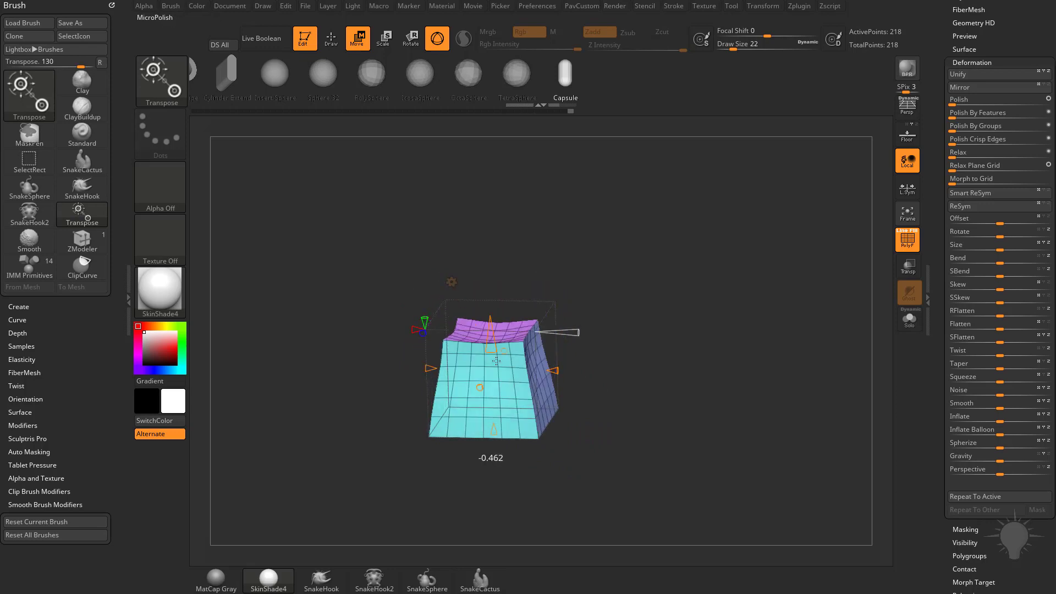
{"action": "left_click_drag", "start_coordinate": [496, 361], "coordinate": [496, 309]}
{"action": "left_click_drag", "start_coordinate": [497, 265], "coordinate": [504, 312]}
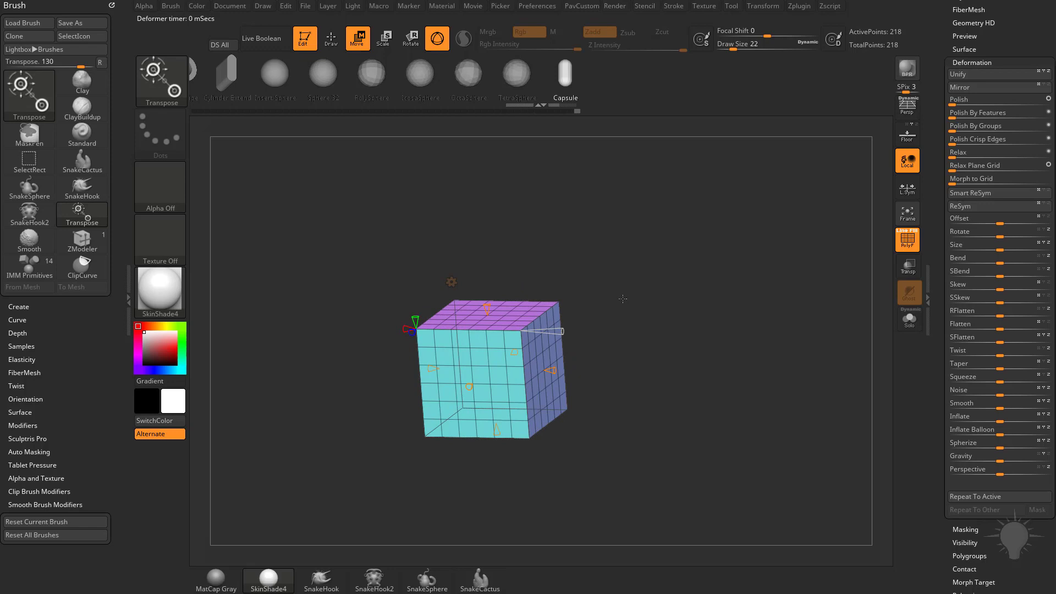
Step: Set the deformer's Y Symmetry to 2 (mirror), inflate the cube's top and bottom sides together, and undo the inflation
{"action": "left_click_drag", "start_coordinate": [366, 353], "coordinate": [402, 353]}
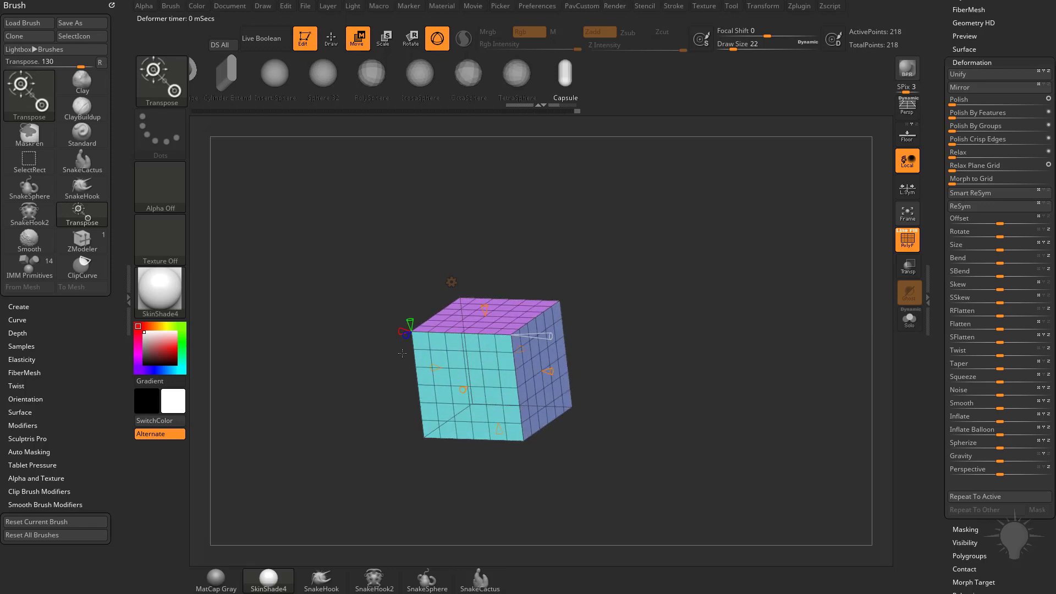
{"action": "left_click_drag", "start_coordinate": [296, 345], "coordinate": [325, 344]}
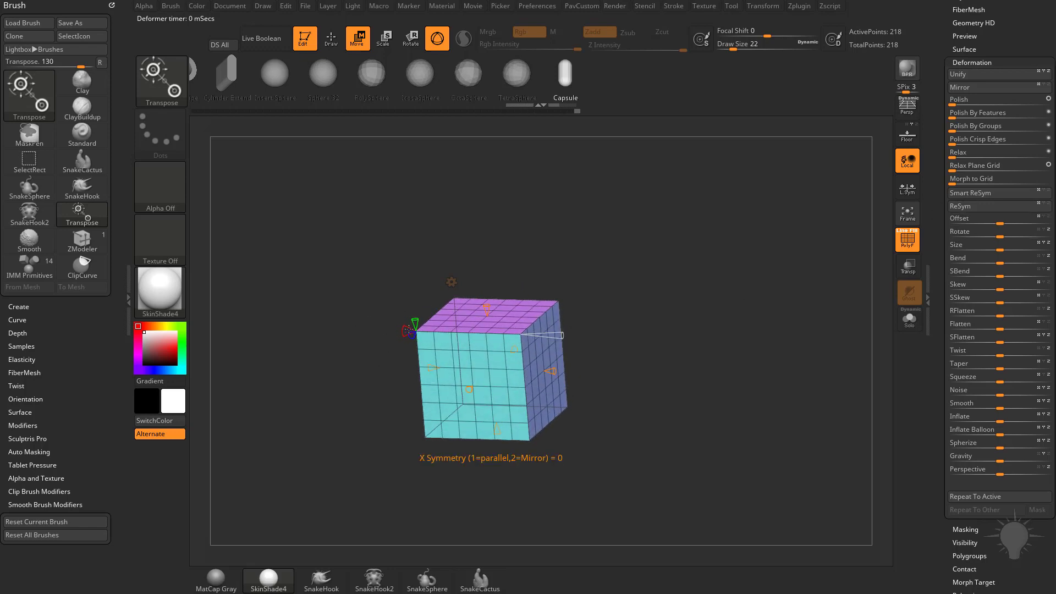
{"action": "left_click_drag", "start_coordinate": [416, 320], "coordinate": [418, 318]}
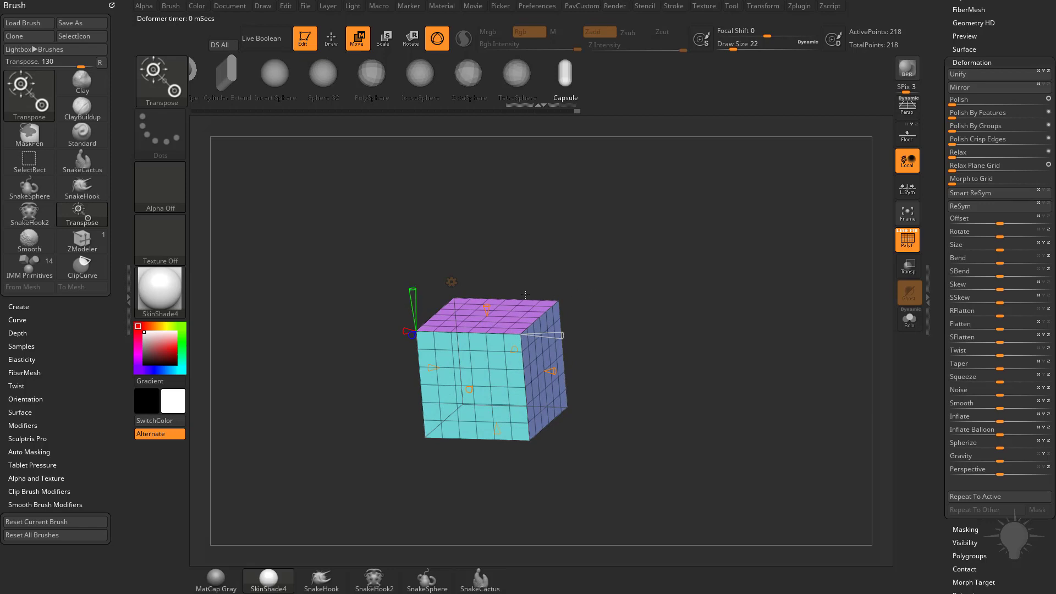
{"action": "left_click_drag", "start_coordinate": [487, 306], "coordinate": [495, 295]}
{"action": "left_click_drag", "start_coordinate": [622, 300], "coordinate": [594, 277]}
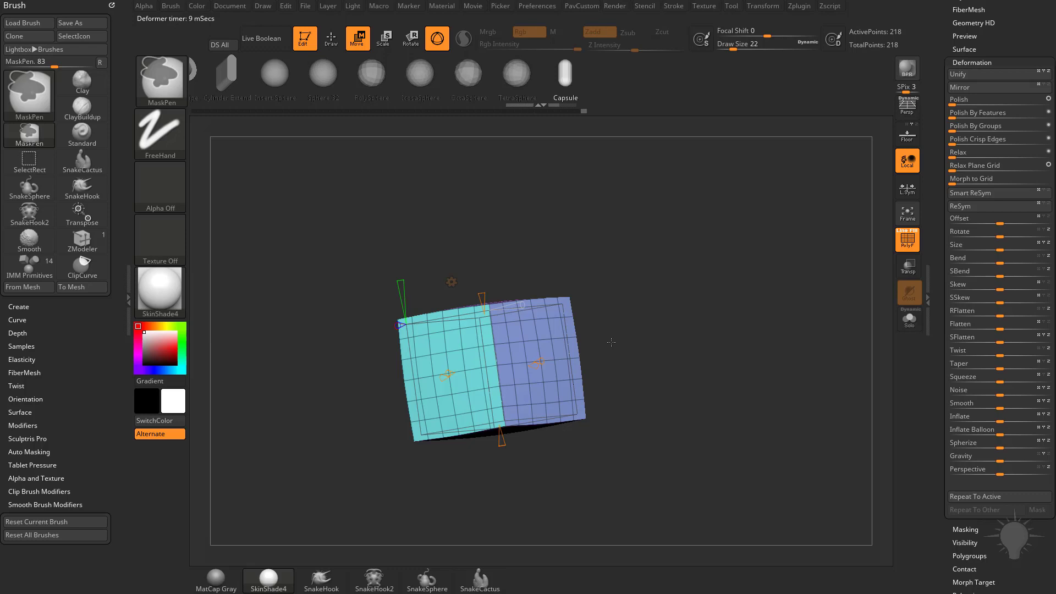
{"action": "key", "text": "ctrl+z"}
{"action": "left_click_drag", "start_coordinate": [613, 319], "coordinate": [630, 335]}
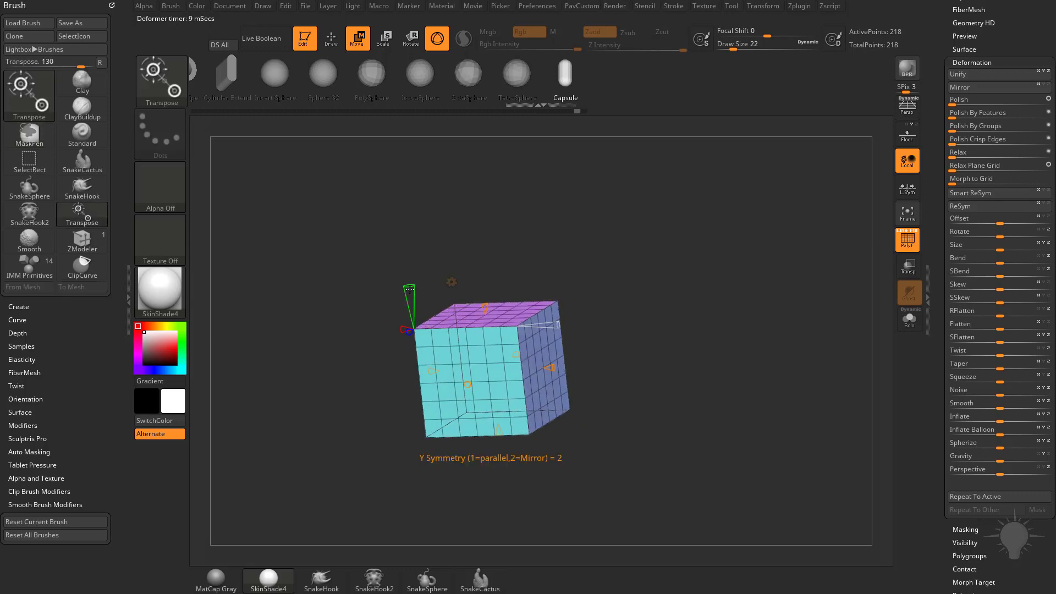
Step: Set Y Symmetry to 1 (parallel), inflate the cube along Y by about 0.302, and undo the test
{"action": "left_click_drag", "start_coordinate": [409, 287], "coordinate": [414, 315]}
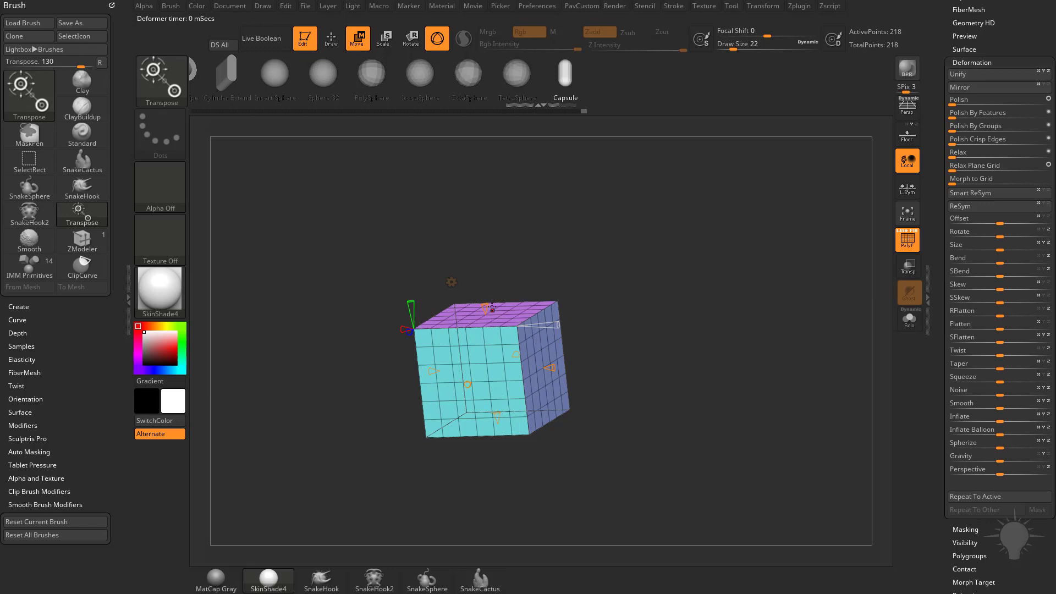
{"action": "left_click_drag", "start_coordinate": [493, 310], "coordinate": [471, 294]}
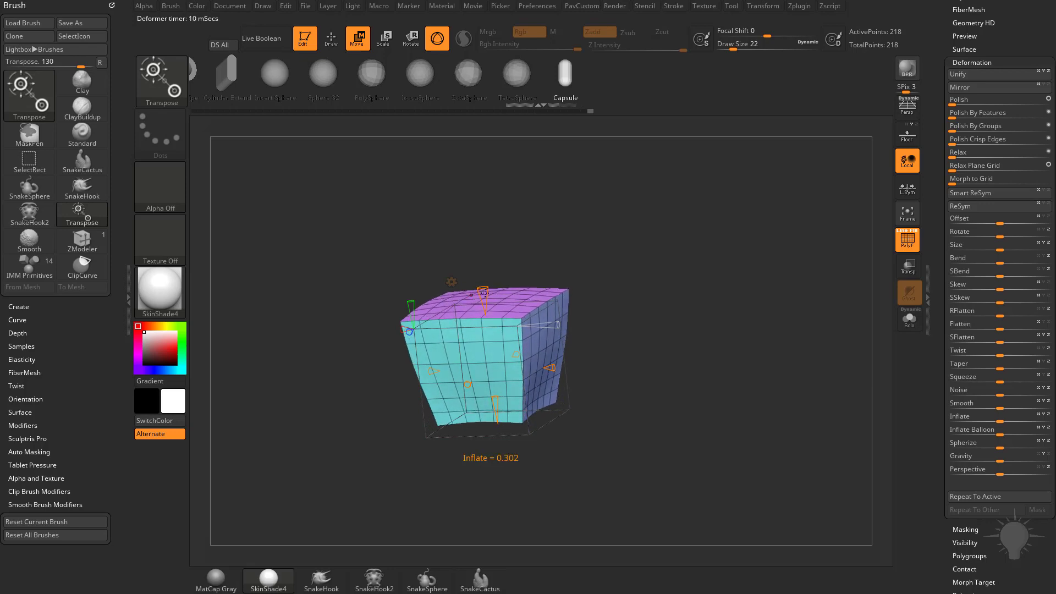
{"action": "key", "text": "ctrl+z"}
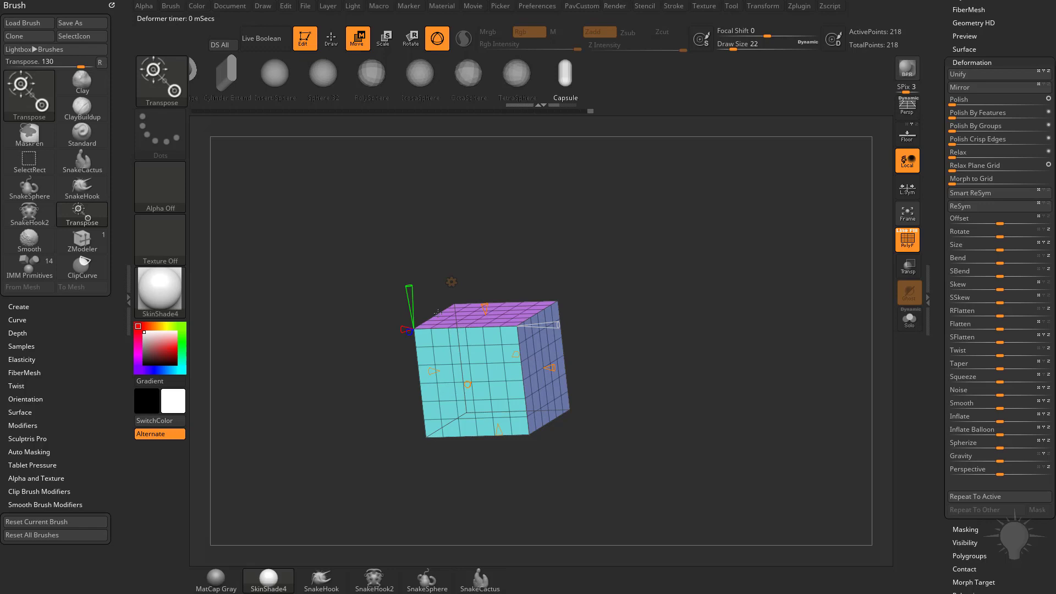
{"action": "left_click_drag", "start_coordinate": [488, 304], "coordinate": [500, 385]}
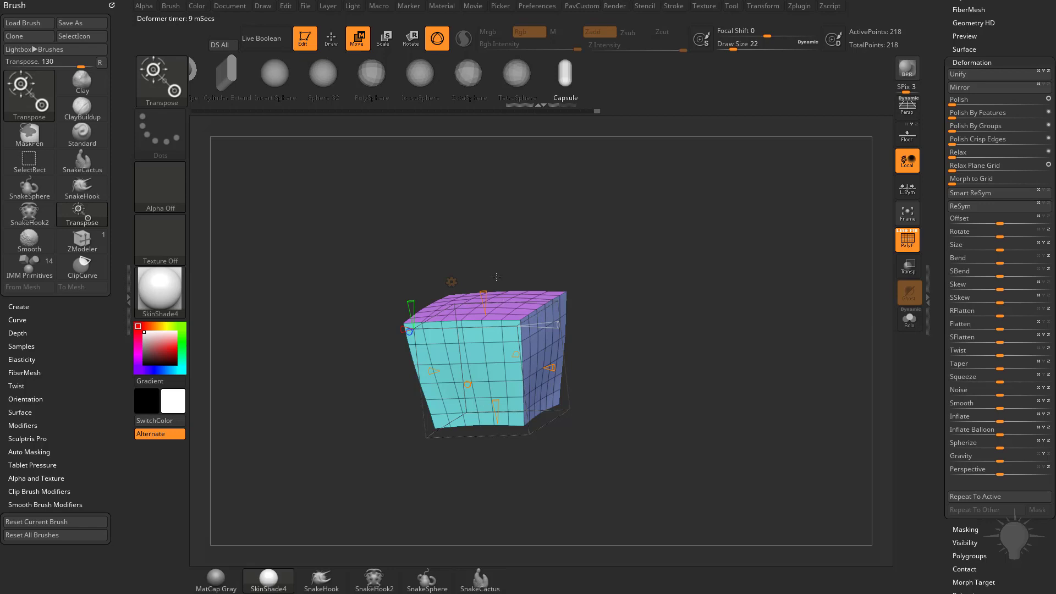
{"action": "key", "text": "ctrl+z"}
{"action": "key", "text": "ctrl+z"}
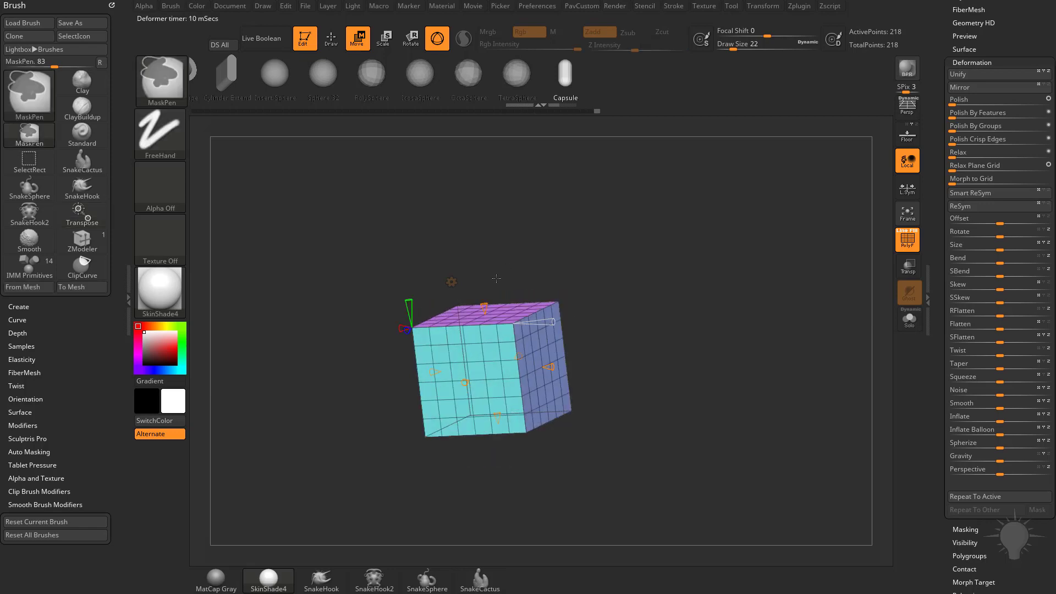
Step: From a straight front view, inflate the cube's top and bottom sides separately and undo both changes
{"action": "left_click_drag", "start_coordinate": [524, 265], "coordinate": [521, 267], "text": "shift"}
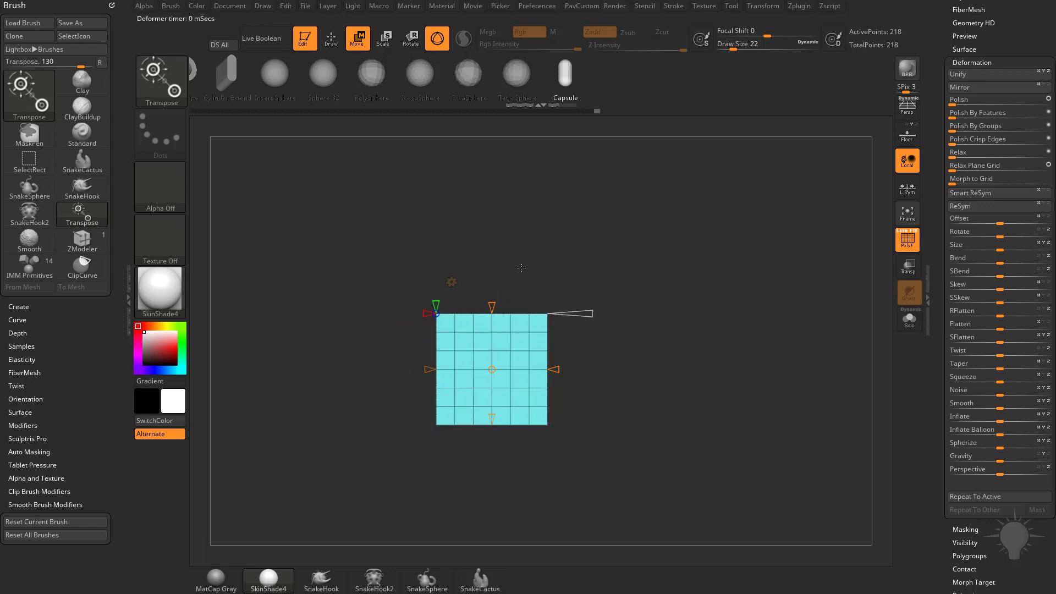
{"action": "left_click_drag", "start_coordinate": [492, 305], "coordinate": [499, 345]}
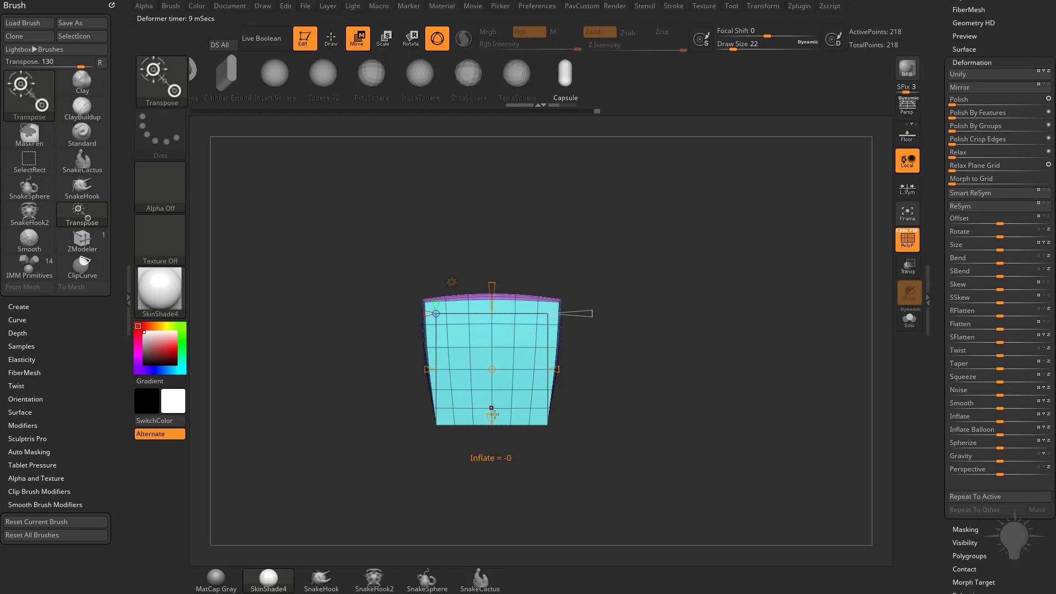
{"action": "mouse_move", "coordinate": [493, 413]}
{"action": "left_mouse_down"}
{"action": "mouse_move", "coordinate": [493, 380]}
{"action": "mouse_move", "coordinate": [493, 396]}
{"action": "left_mouse_up"}
{"action": "key", "text": "ctrl+z"}
{"action": "key", "text": "ctrl+z"}
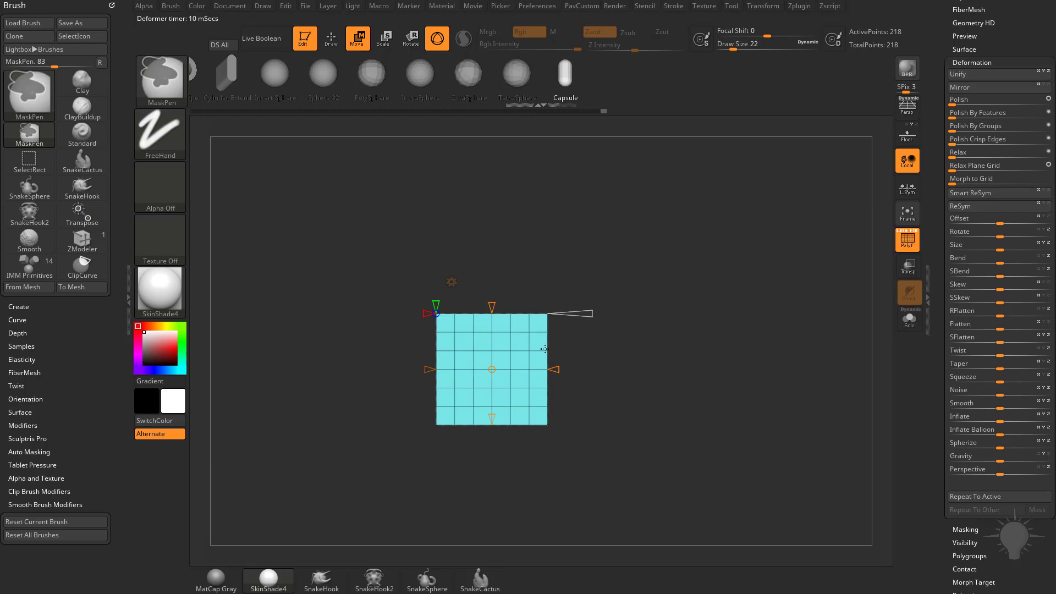
Step: Raise Y Symmetry to 1, inflate the cube from its top side, and undo the inflation
{"action": "left_click_drag", "start_coordinate": [563, 434], "coordinate": [523, 447]}
{"action": "left_click_drag", "start_coordinate": [416, 315], "coordinate": [416, 300]}
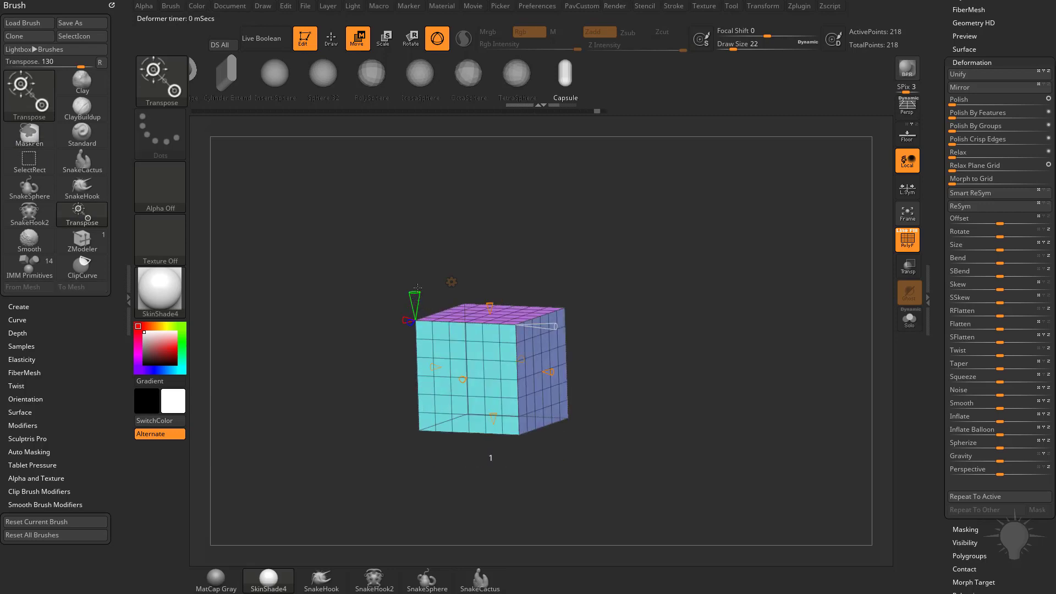
{"action": "left_click_drag", "start_coordinate": [504, 287], "coordinate": [538, 266]}
{"action": "left_click_drag", "start_coordinate": [494, 321], "coordinate": [494, 290]}
{"action": "mouse_move", "coordinate": [626, 413]}
{"action": "left_mouse_down"}
{"action": "mouse_move", "coordinate": [542, 432]}
{"action": "mouse_move", "coordinate": [631, 425]}
{"action": "left_mouse_up"}
{"action": "key", "text": "ctrl+z"}
Step: Reset Y Symmetry, test inflating the cube's sides with X Symmetry in parallel mode and at 2 (mirror), and undo both inflations
{"action": "left_click_drag", "start_coordinate": [426, 286], "coordinate": [427, 308]}
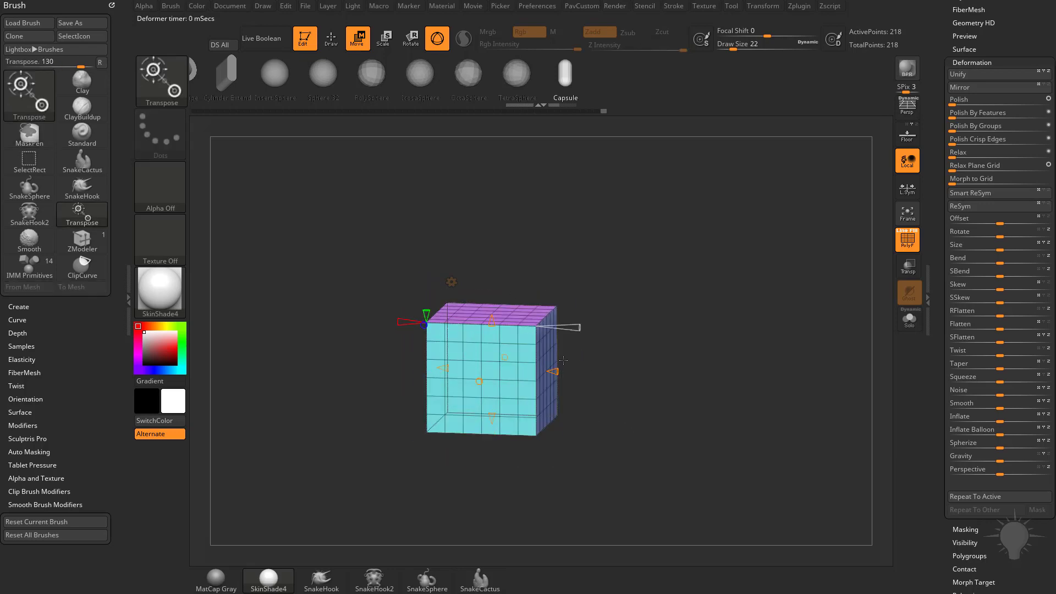
{"action": "mouse_move", "coordinate": [564, 360]}
{"action": "left_mouse_down"}
{"action": "mouse_move", "coordinate": [584, 361]}
{"action": "mouse_move", "coordinate": [579, 373]}
{"action": "left_mouse_up"}
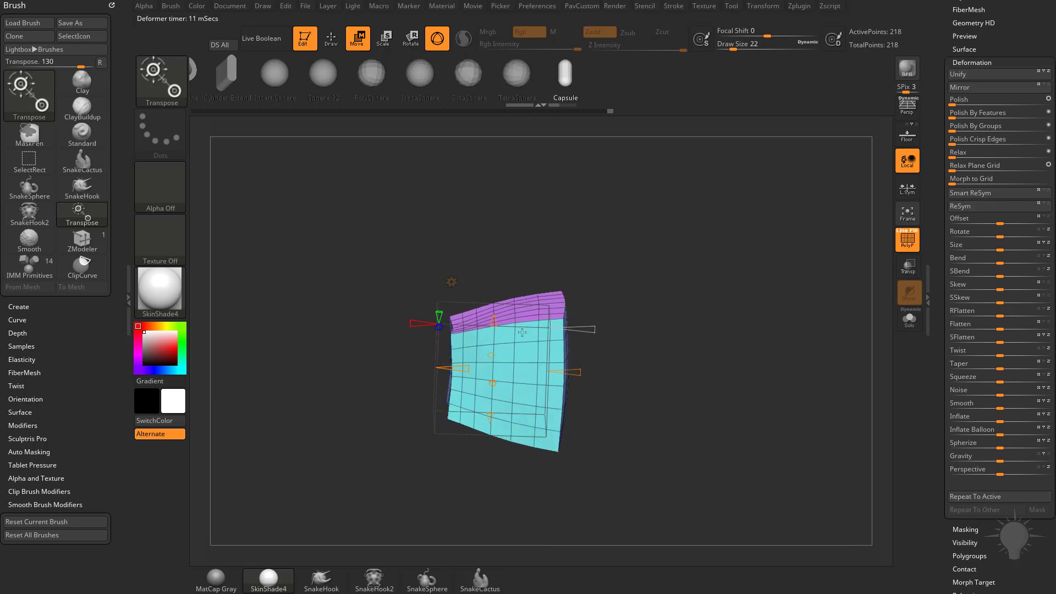
{"action": "key", "text": "ctrl+z"}
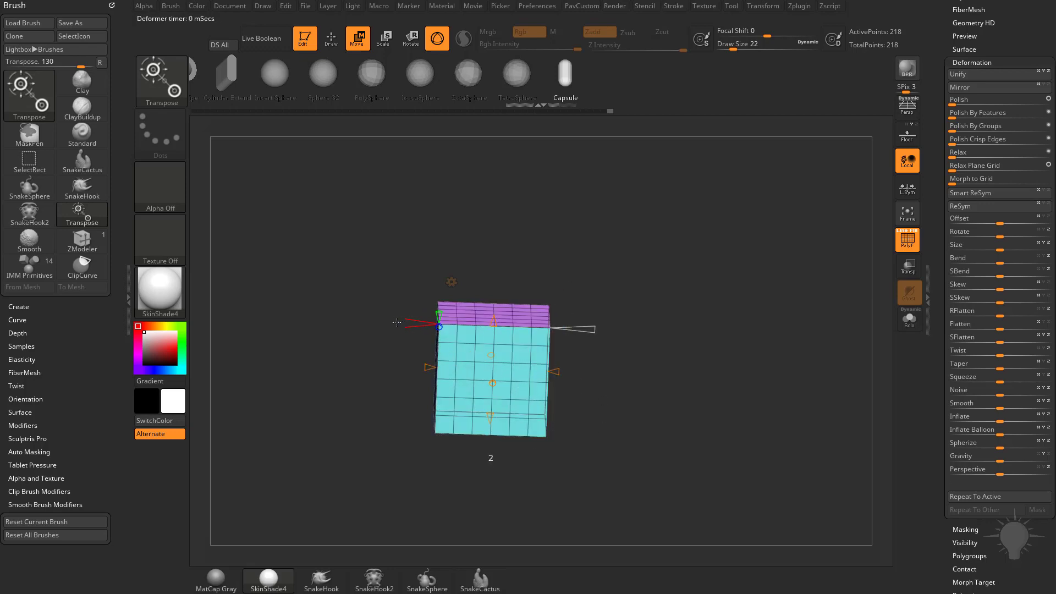
{"action": "left_click_drag", "start_coordinate": [559, 371], "coordinate": [570, 372]}
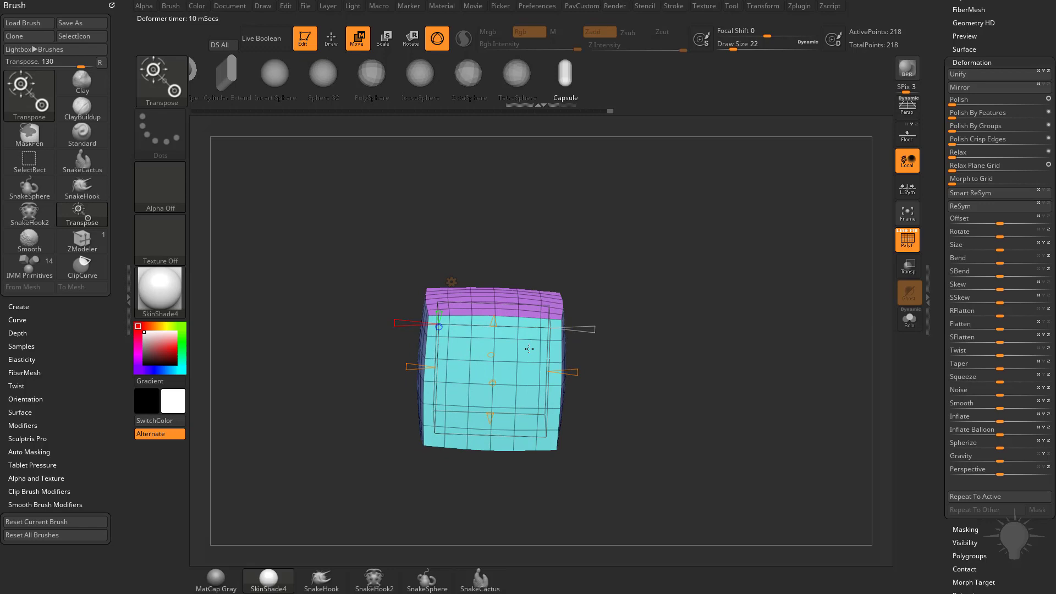
{"action": "key", "text": "ctrl+z"}
Step: Enable mirrored symmetry on all three axes, inflate the cube by about 0.619, and undo the inflation
{"action": "left_click_drag", "start_coordinate": [641, 379], "coordinate": [625, 381]}
{"action": "left_click_drag", "start_coordinate": [407, 317], "coordinate": [353, 355]}
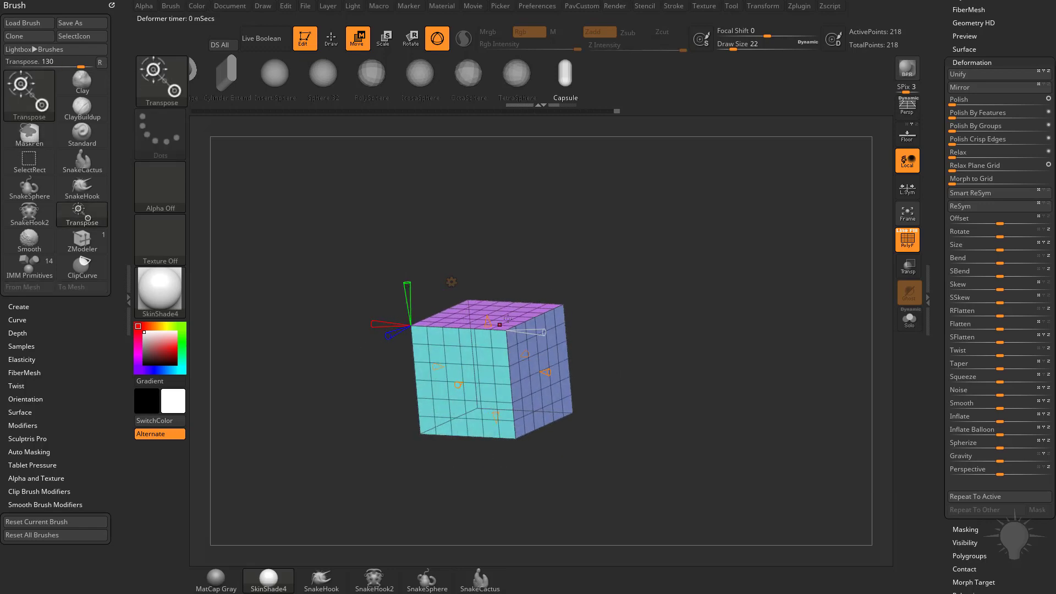
{"action": "left_click_drag", "start_coordinate": [489, 322], "coordinate": [486, 268]}
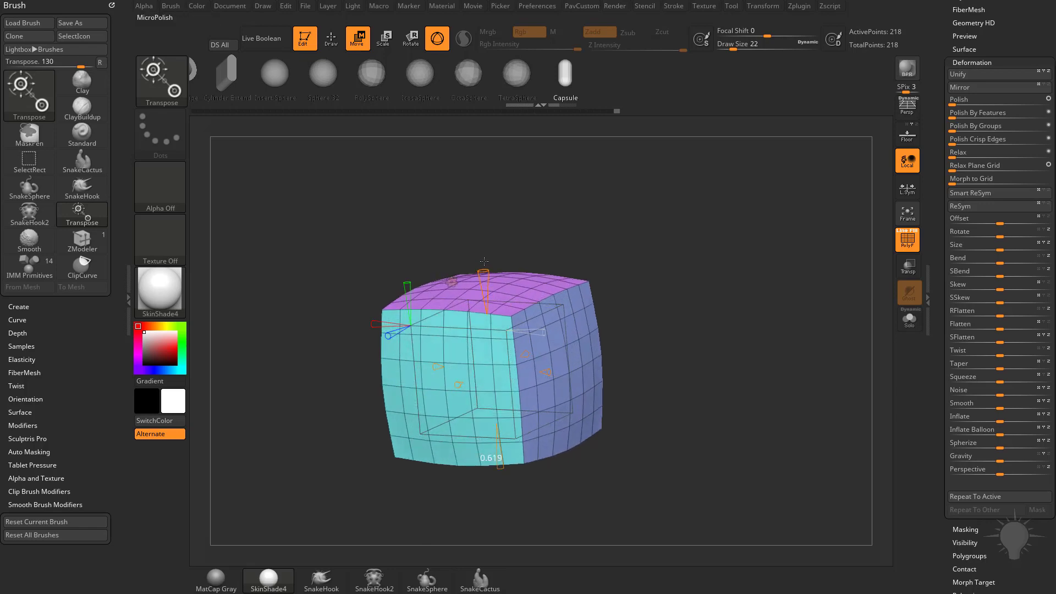
{"action": "key", "text": "ctrl+z"}
Step: Reset the symmetry on all axes and return from the Inflate deformer to the standard gizmo
{"action": "mouse_move", "coordinate": [576, 280]}
{"action": "left_mouse_down"}
{"action": "mouse_move", "coordinate": [599, 275]}
{"action": "mouse_move", "coordinate": [571, 296]}
{"action": "mouse_move", "coordinate": [614, 273]}
{"action": "left_mouse_up"}
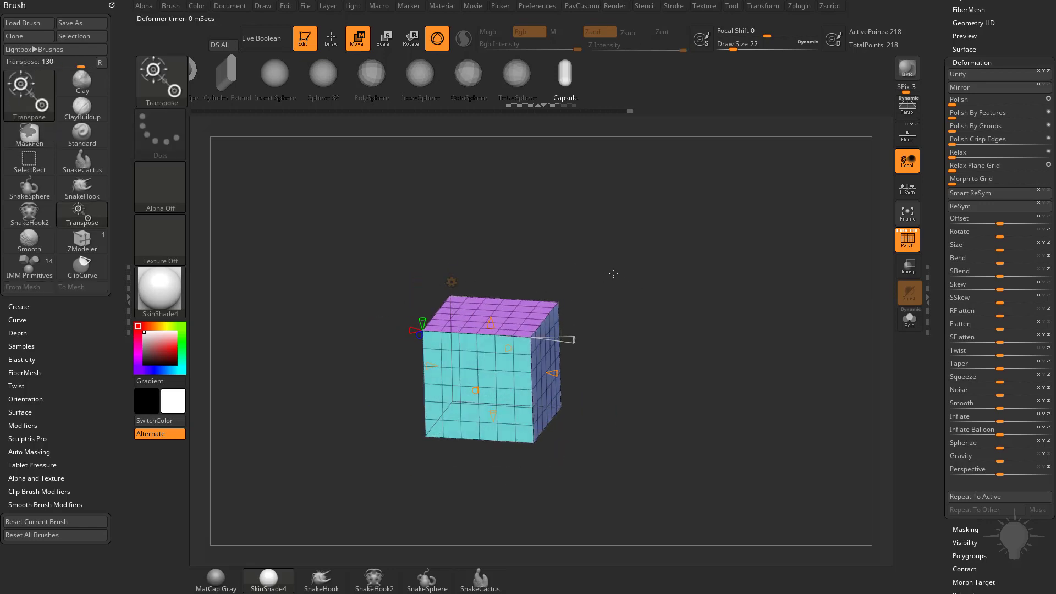
{"action": "left_click_drag", "start_coordinate": [624, 335], "coordinate": [495, 283], "text": "shift"}
{"action": "mouse_move", "coordinate": [421, 369]}
{"action": "left_mouse_down"}
{"action": "mouse_move", "coordinate": [413, 370]}
{"action": "mouse_move", "coordinate": [428, 381]}
{"action": "left_mouse_up"}
{"action": "right_click_drag", "start_coordinate": [428, 381], "coordinate": [655, 378]}
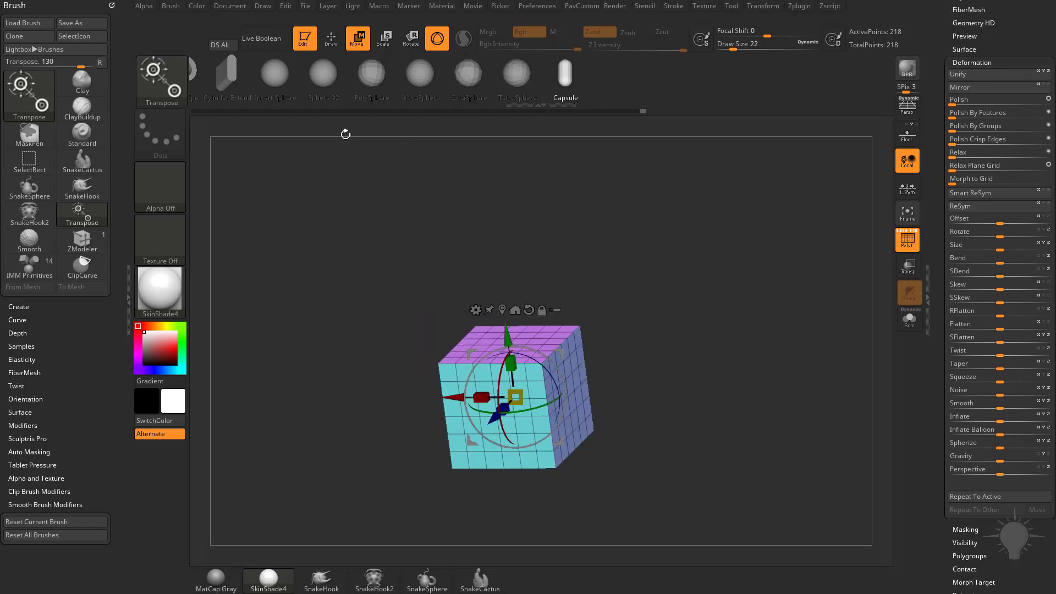
Step: Load the Dog.ZTL model from the tool library and frame it with the move gizmo active
{"action": "key", "text": "comma"}
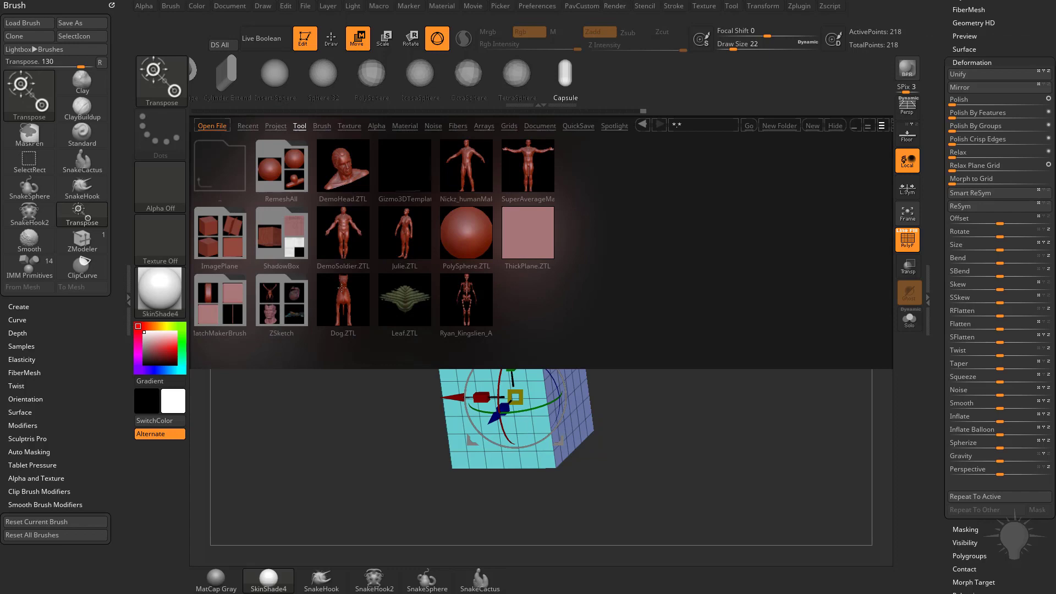
{"action": "double_click", "coordinate": [342, 288]}
{"action": "key", "text": "comma"}
{"action": "key", "text": "f"}
{"action": "key", "text": "w"}
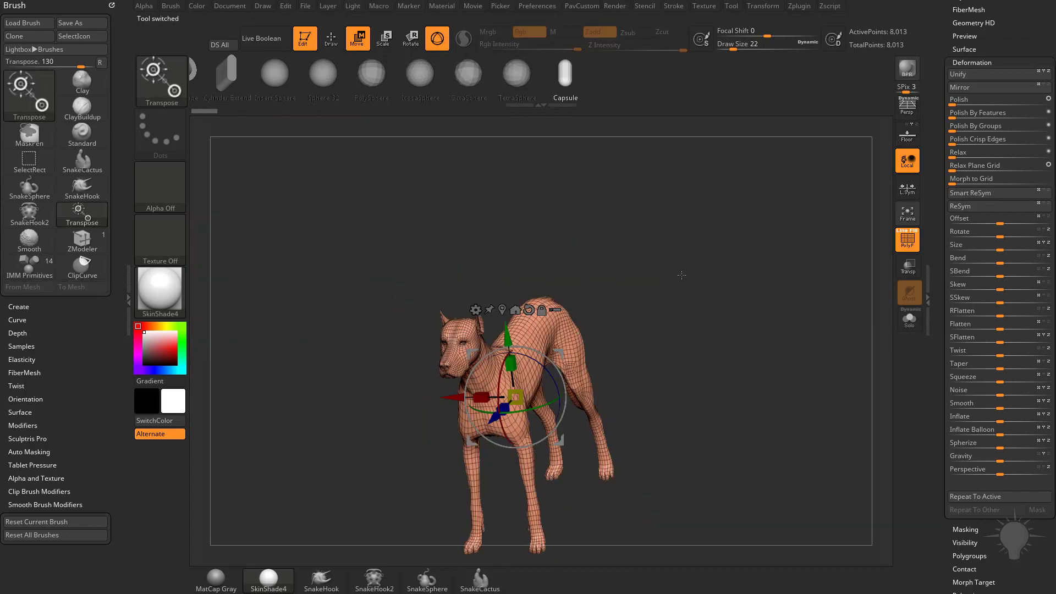
Step: Activate the Inflate deformer on the dog in side view and test inflating it from its top side
{"action": "left_click_drag", "start_coordinate": [682, 275], "coordinate": [600, 286]}
{"action": "left_click", "coordinate": [473, 310]}
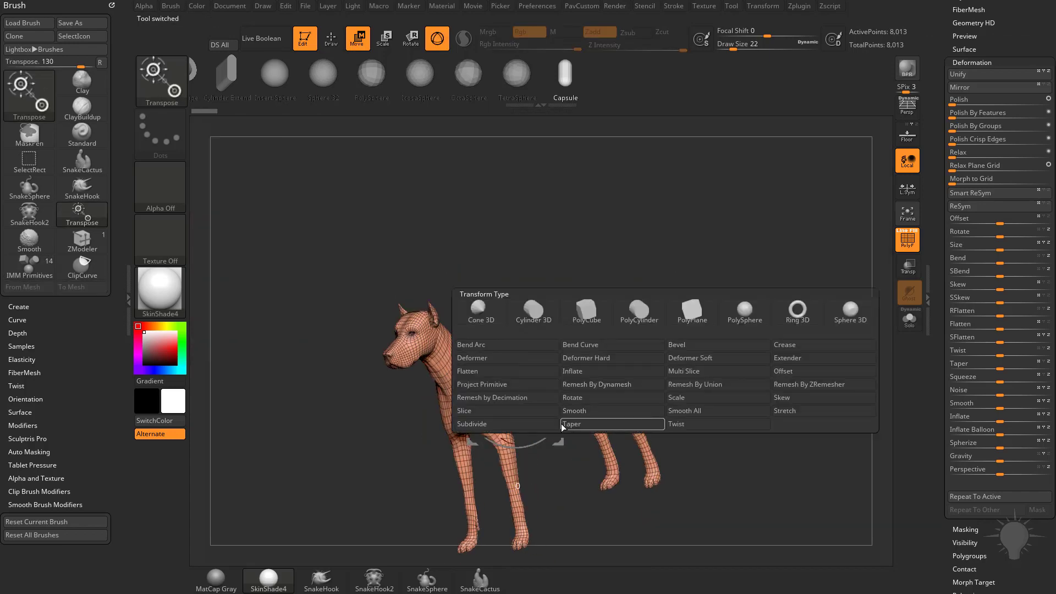
{"action": "left_click", "coordinate": [620, 370]}
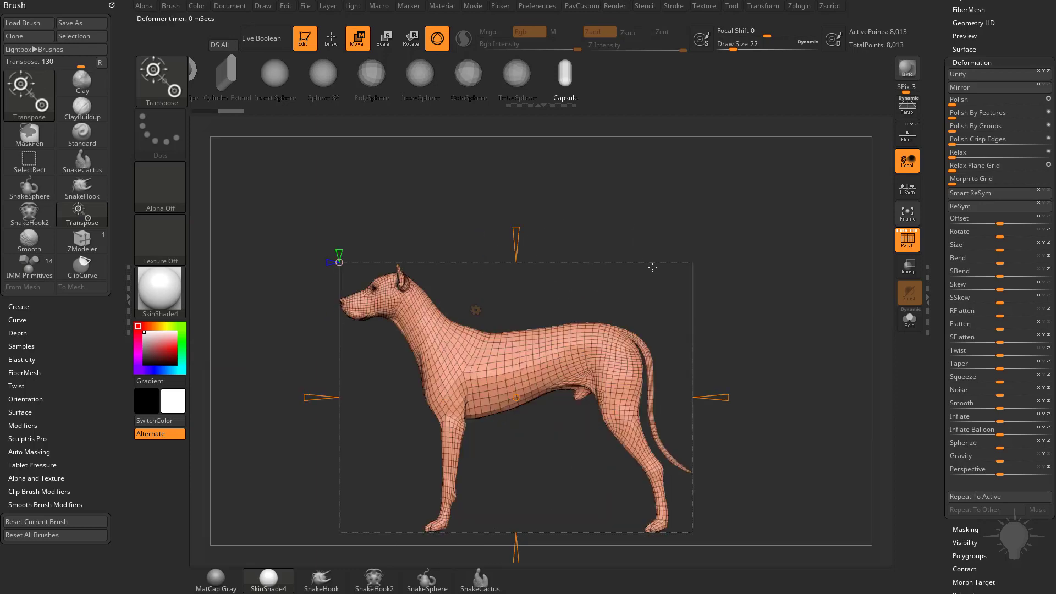
{"action": "mouse_move", "coordinate": [518, 227]}
{"action": "left_mouse_down"}
{"action": "mouse_move", "coordinate": [518, 198]}
{"action": "mouse_move", "coordinate": [518, 213]}
{"action": "left_mouse_up"}
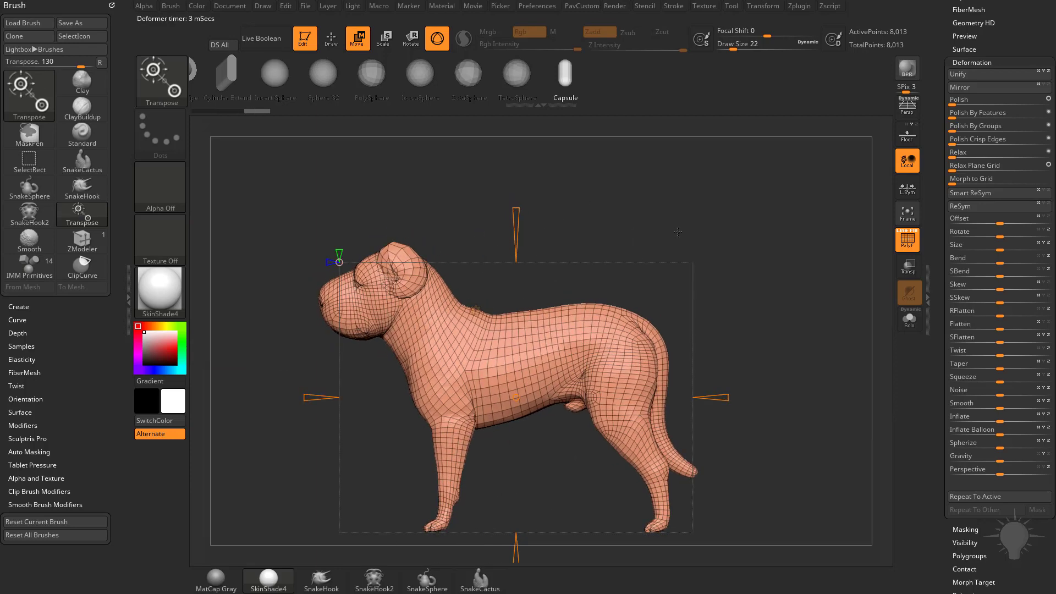
{"action": "left_click_drag", "start_coordinate": [680, 232], "coordinate": [684, 297]}
Step: Inflate the dog from its rear side so the effect grows towards the hind legs and tail
{"action": "mouse_move", "coordinate": [735, 381]}
{"action": "left_mouse_down"}
{"action": "mouse_move", "coordinate": [744, 382]}
{"action": "mouse_move", "coordinate": [724, 381]}
{"action": "mouse_move", "coordinate": [745, 376]}
{"action": "left_mouse_up"}
{"action": "right_click_drag", "start_coordinate": [616, 347], "coordinate": [646, 302]}
{"action": "right_click_drag", "start_coordinate": [407, 199], "coordinate": [460, 212]}
{"action": "mouse_move", "coordinate": [443, 251]}
{"action": "left_mouse_down"}
{"action": "mouse_move", "coordinate": [464, 251]}
{"action": "mouse_move", "coordinate": [455, 251]}
{"action": "left_mouse_up"}
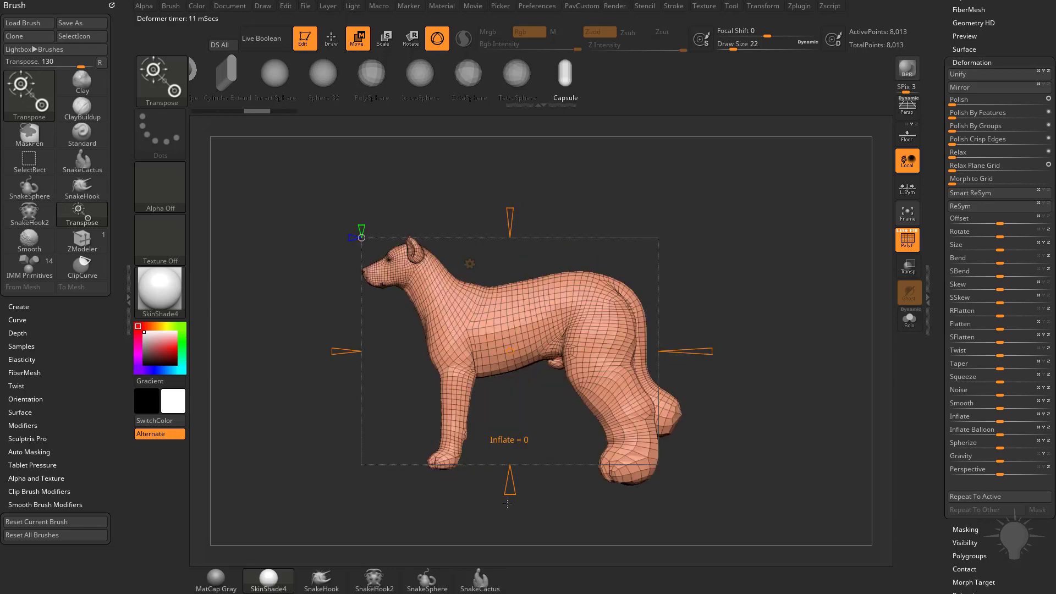
Step: Test the Inflate handles on the dog's underside and rear, and undo the change
{"action": "mouse_move", "coordinate": [507, 499]}
{"action": "left_mouse_down"}
{"action": "mouse_move", "coordinate": [509, 521]}
{"action": "mouse_move", "coordinate": [508, 496]}
{"action": "left_mouse_up"}
{"action": "left_click_drag", "start_coordinate": [714, 351], "coordinate": [689, 352]}
{"action": "key", "text": "ctrl+z"}
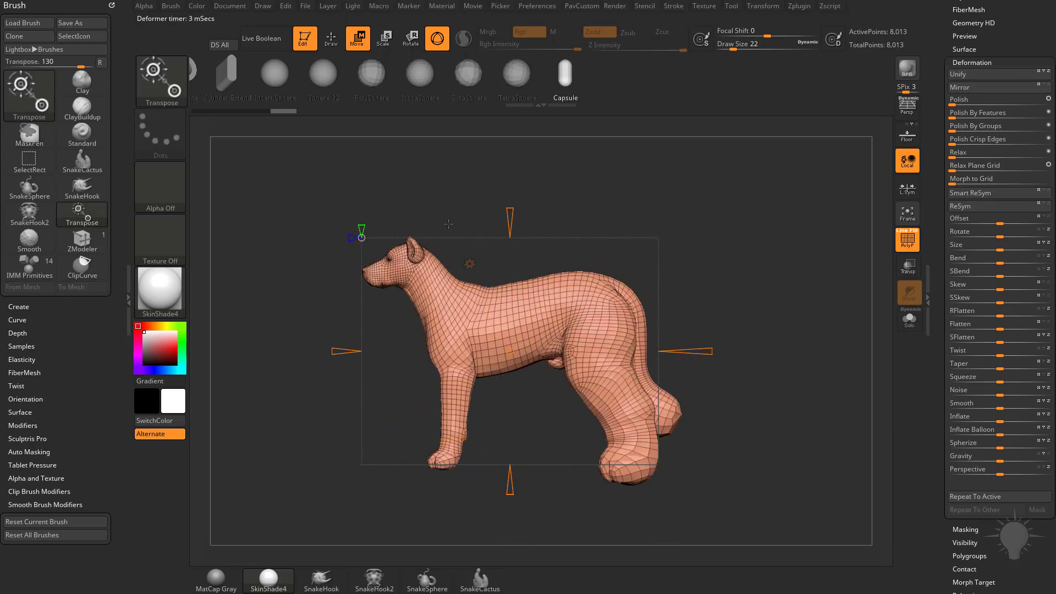
Step: Inflate the dog from its top side and deflate it from its front and rear sides
{"action": "mouse_move", "coordinate": [510, 208]}
{"action": "left_mouse_down"}
{"action": "mouse_move", "coordinate": [510, 238]}
{"action": "mouse_move", "coordinate": [504, 195]}
{"action": "left_mouse_up"}
{"action": "left_click_drag", "start_coordinate": [332, 352], "coordinate": [333, 352]}
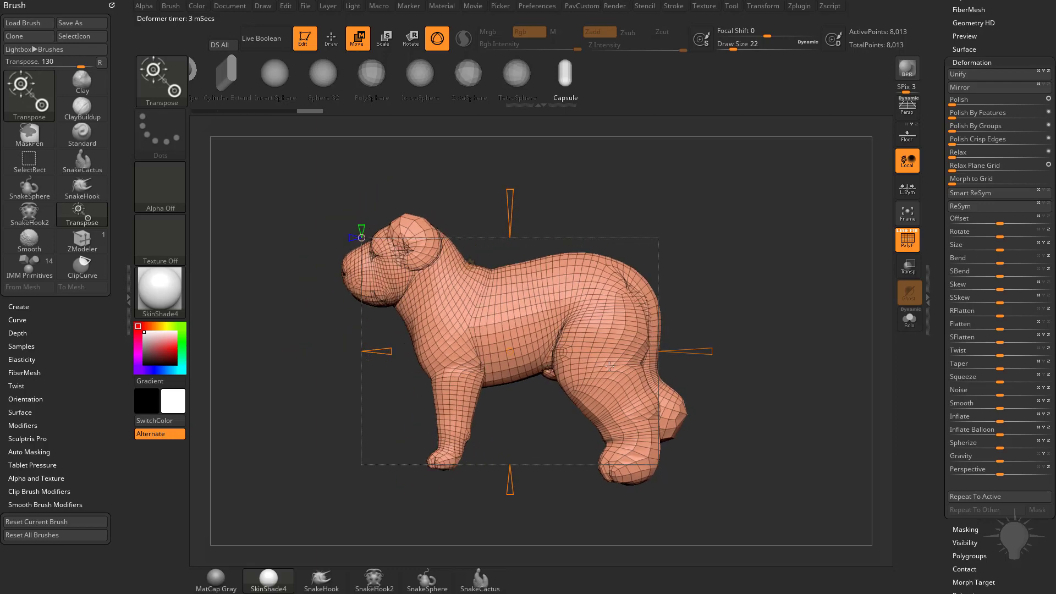
{"action": "left_click_drag", "start_coordinate": [693, 348], "coordinate": [628, 350]}
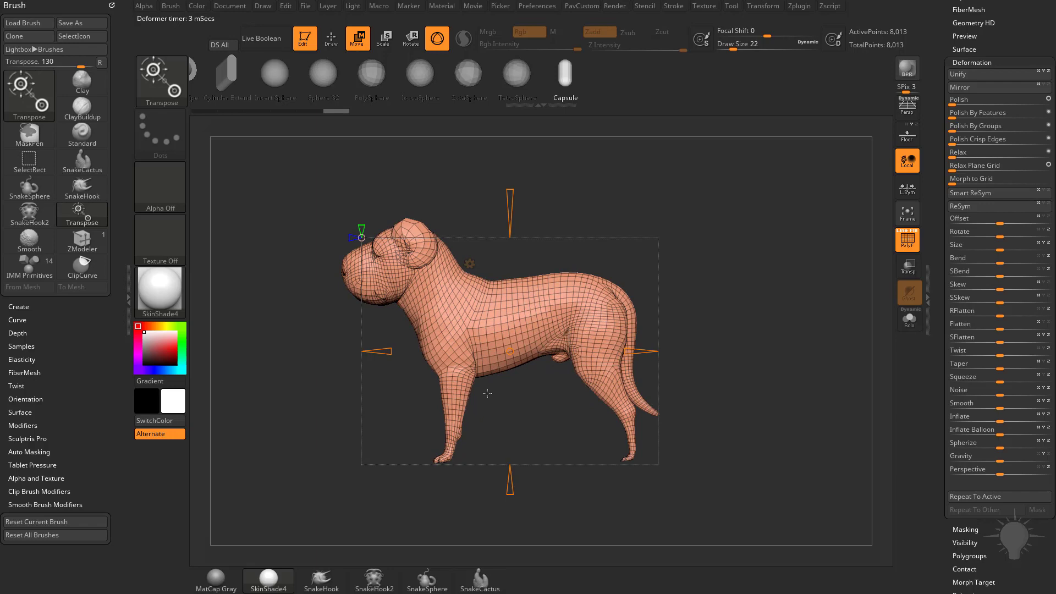
{"action": "left_click_drag", "start_coordinate": [720, 247], "coordinate": [754, 240]}
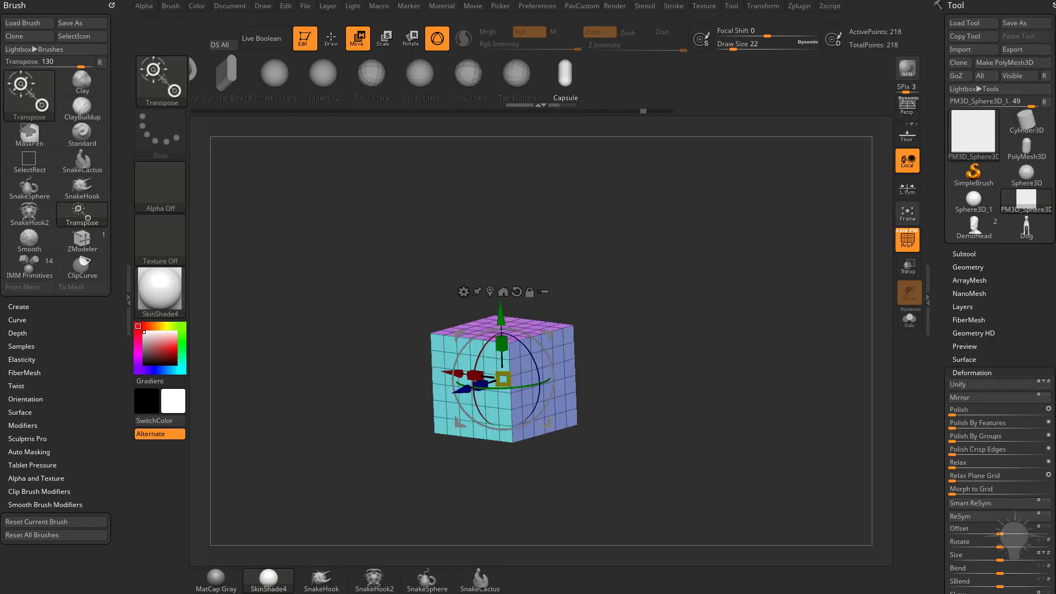
Step: Snap the cube to a straight front view and activate the Inflate deformer on it
{"action": "left_click_drag", "start_coordinate": [575, 291], "coordinate": [659, 273], "text": "shift"}
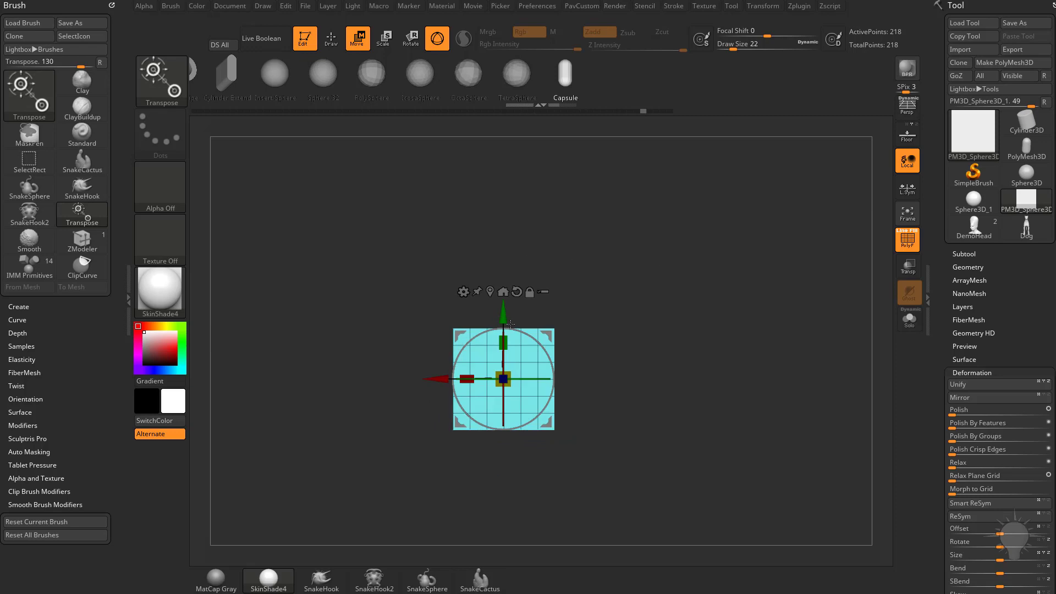
{"action": "left_click_drag", "start_coordinate": [511, 325], "coordinate": [536, 343]}
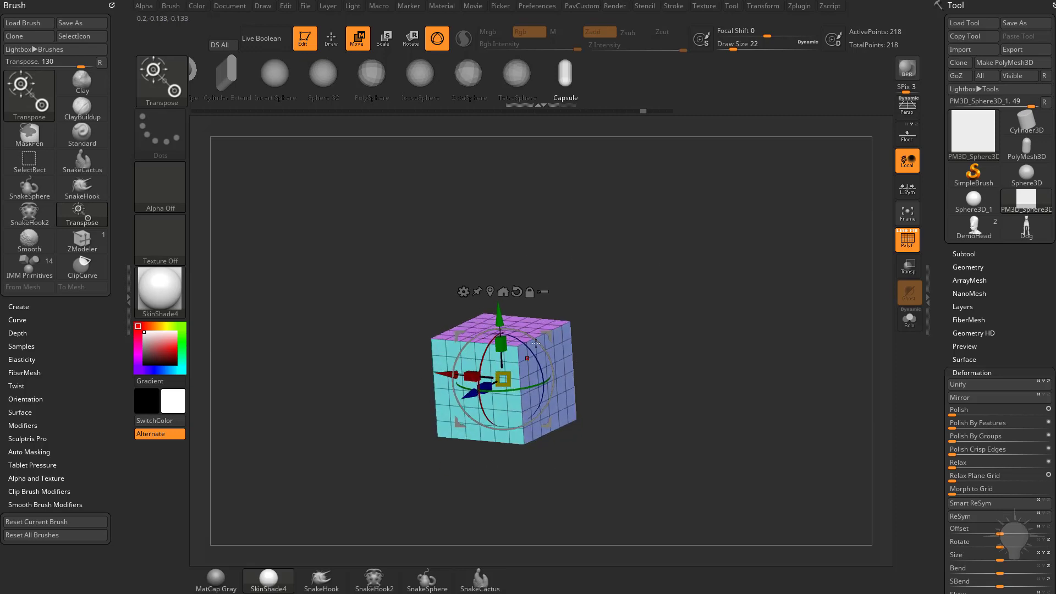
{"action": "key", "text": "ctrl+z"}
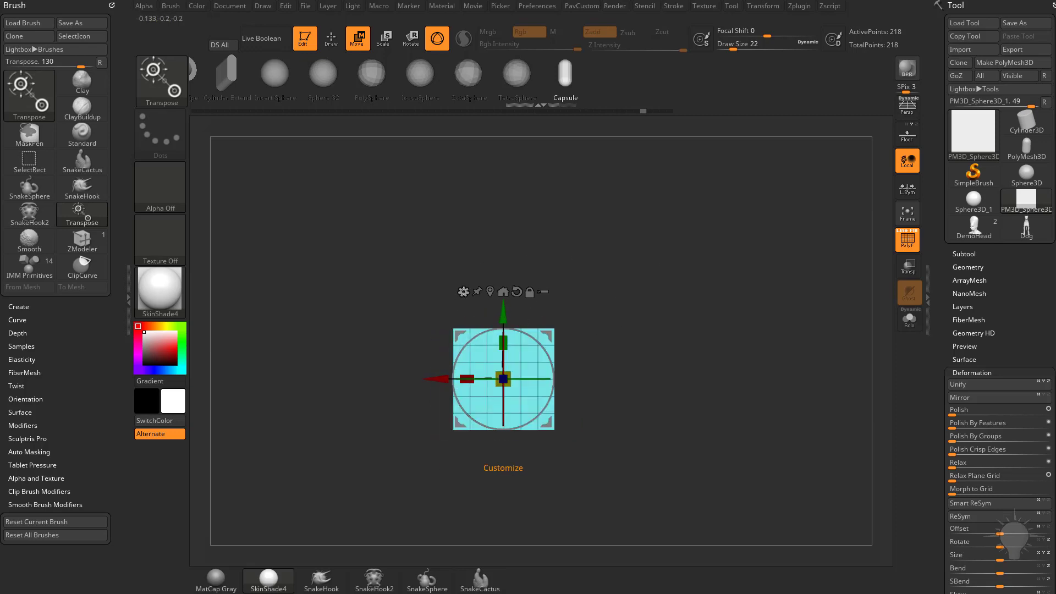
{"action": "left_click", "coordinate": [464, 292]}
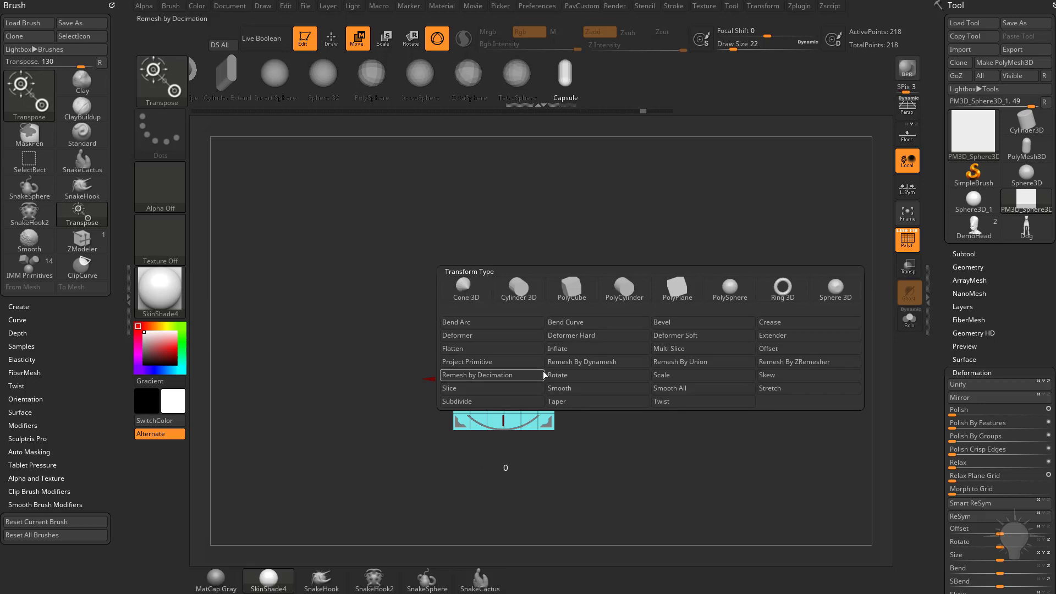
{"action": "left_click", "coordinate": [594, 351]}
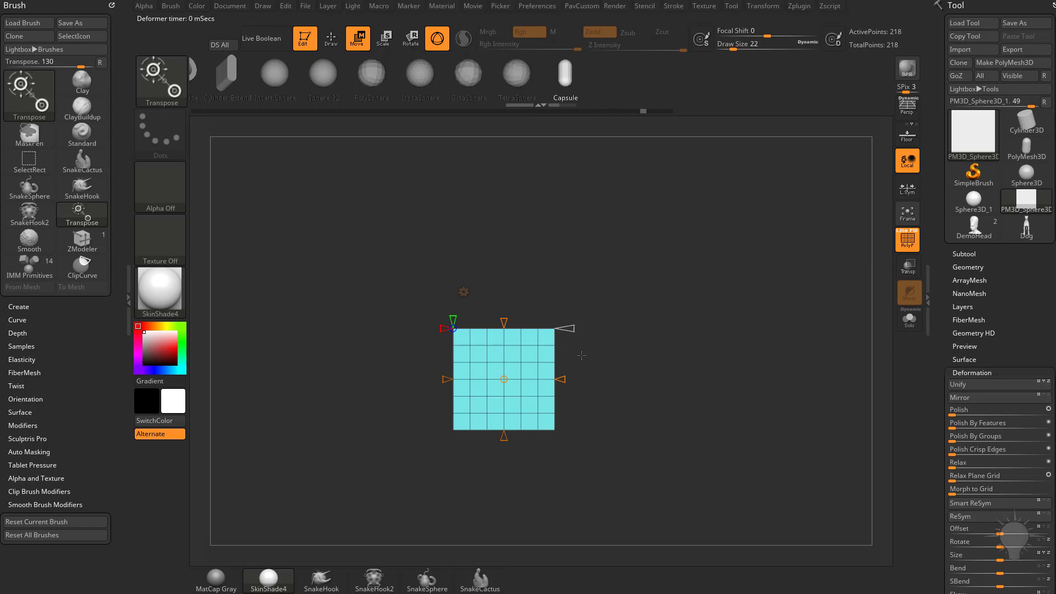
Step: Test inflating the cube from its right side and its top, undo both inflations, and return to the standard gizmo
{"action": "left_click_drag", "start_coordinate": [566, 379], "coordinate": [590, 379]}
{"action": "key", "text": "ctrl+z"}
{"action": "left_click_drag", "start_coordinate": [504, 321], "coordinate": [504, 305]}
{"action": "left_click_drag", "start_coordinate": [602, 349], "coordinate": [609, 396]}
{"action": "key", "text": "w"}
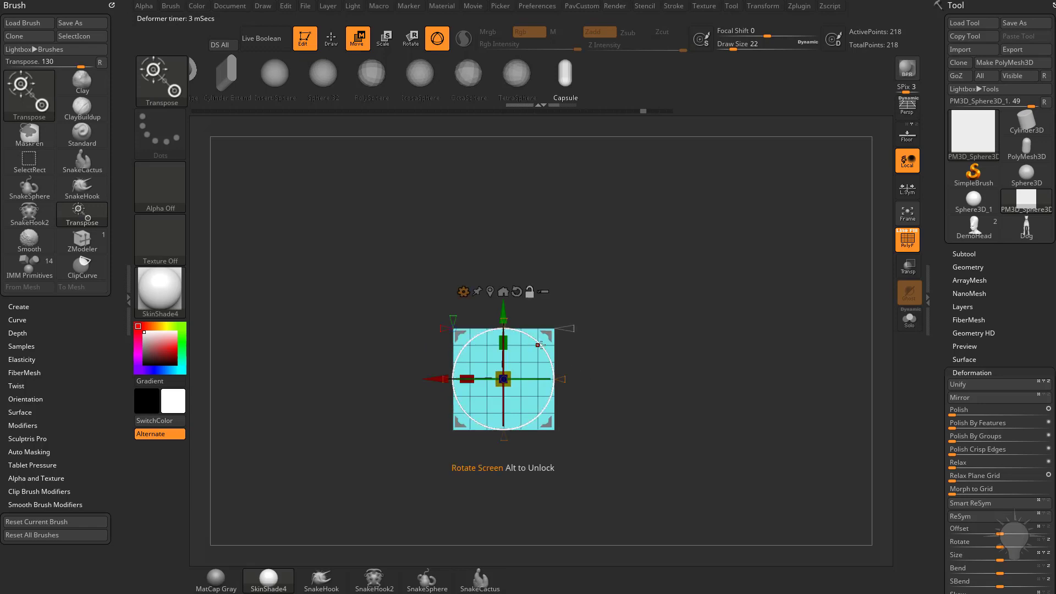
Step: Rotate the gizmo alone about 45° around the screen axis and activate the Inflate deformer with that orientation
{"action": "left_click_drag", "start_coordinate": [539, 345], "coordinate": [507, 340]}
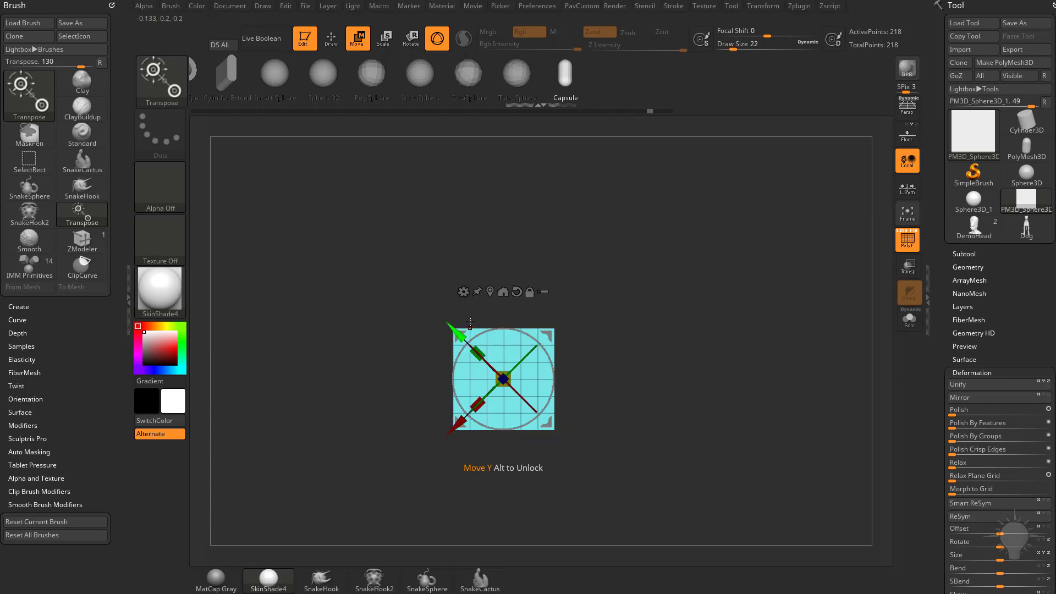
{"action": "left_click", "coordinate": [464, 291]}
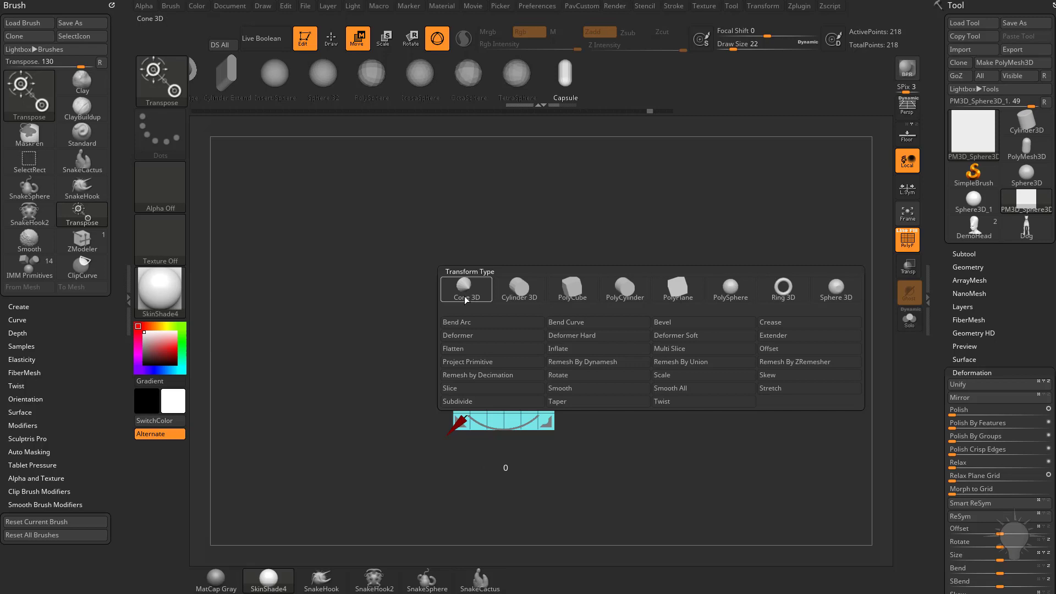
{"action": "left_click", "coordinate": [531, 334]}
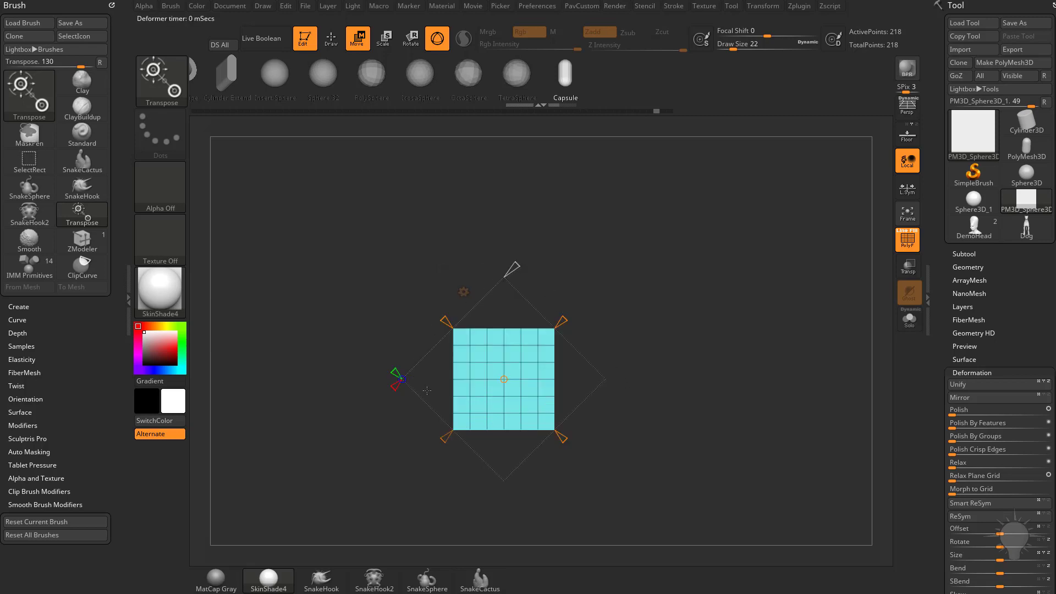
Step: Test diagonal inflation and deflation from the cube's corners, undo each change, and return to the standard gizmo
{"action": "left_click_drag", "start_coordinate": [566, 318], "coordinate": [583, 300]}
{"action": "key", "text": "ctrl+z"}
{"action": "left_click_drag", "start_coordinate": [553, 334], "coordinate": [527, 359]}
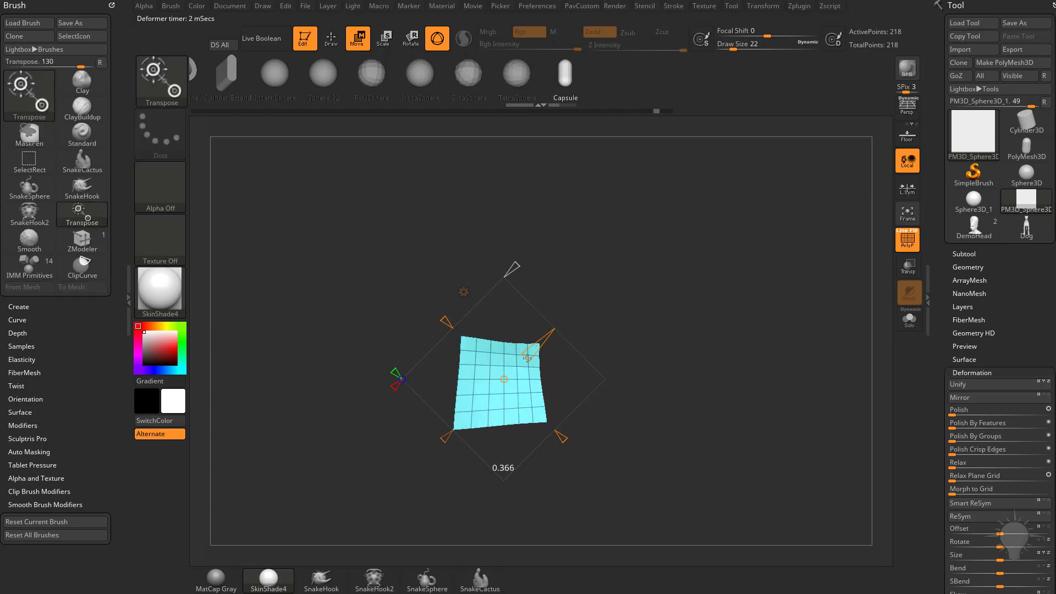
{"action": "key", "text": "ctrl+z"}
{"action": "left_click_drag", "start_coordinate": [563, 439], "coordinate": [581, 456]}
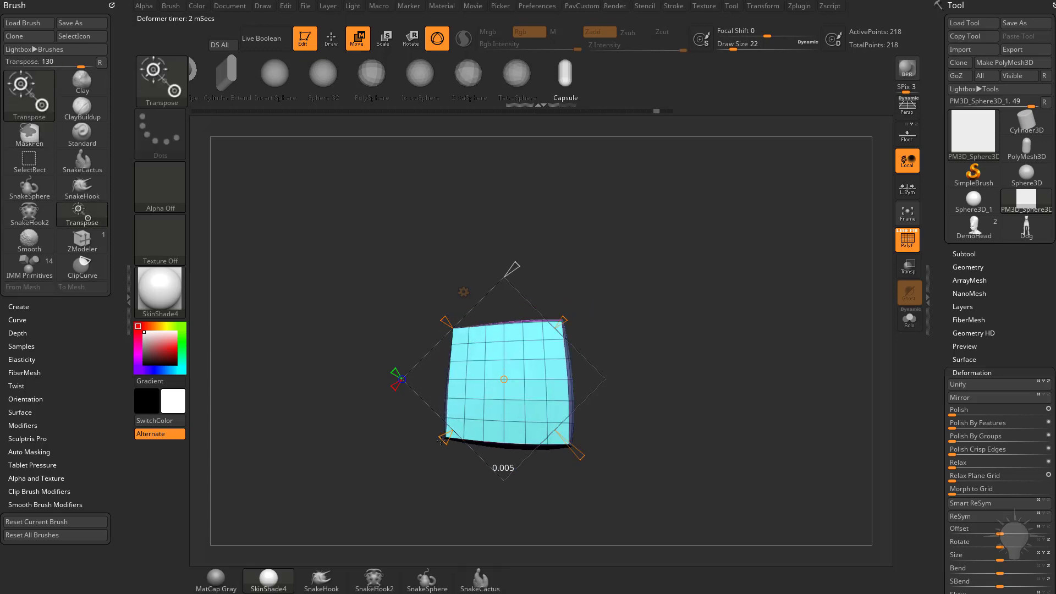
{"action": "key", "text": "ctrl+z"}
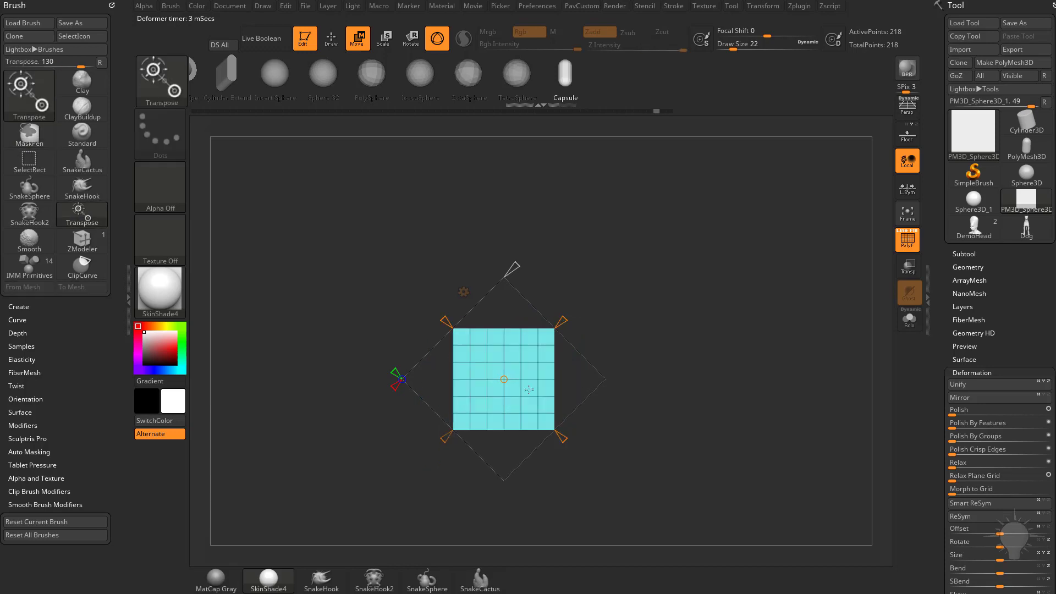
{"action": "left_click_drag", "start_coordinate": [637, 323], "coordinate": [577, 421]}
{"action": "key", "text": "w"}
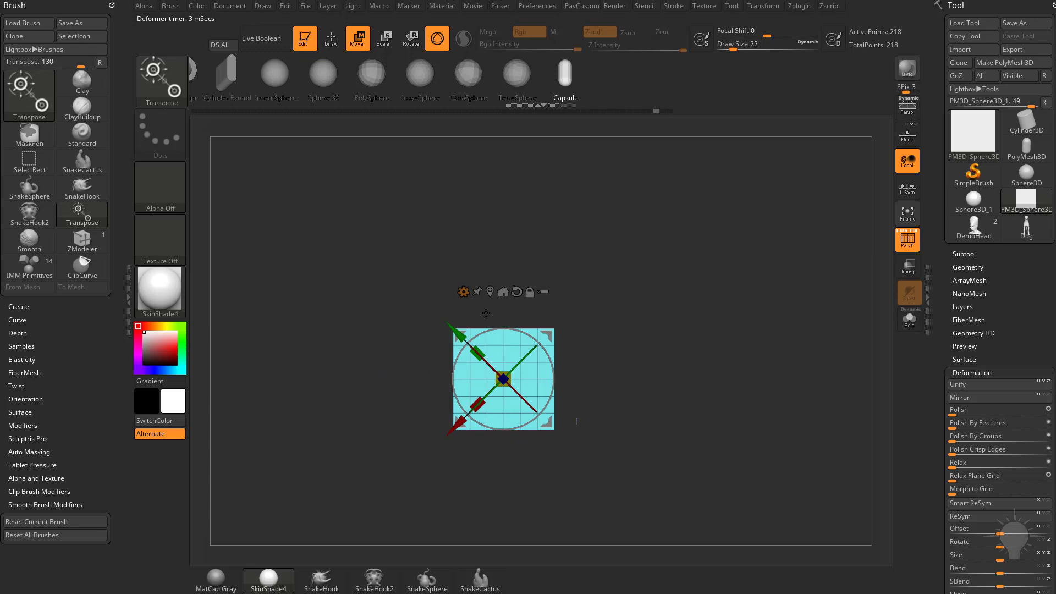
Step: Move the gizmo alone off the cube, and restore its centred position and default orientation
{"action": "key", "text": "w"}
{"action": "key", "text": "w"}
{"action": "key", "text": "alt"}
{"action": "left_click_drag", "start_coordinate": [549, 333], "coordinate": [388, 229], "text": "alt"}
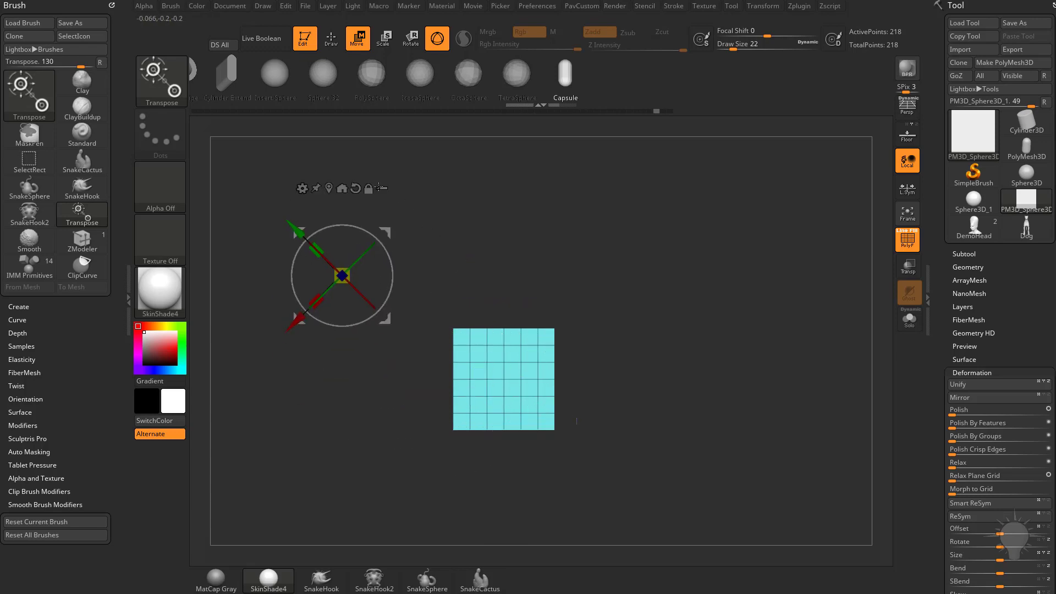
{"action": "left_click", "coordinate": [329, 189]}
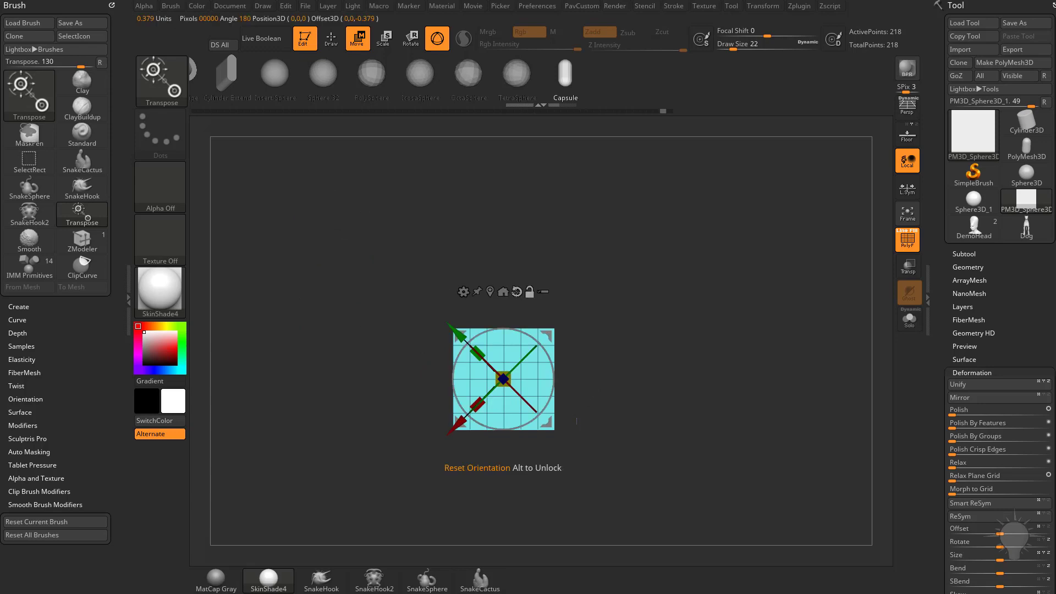
{"action": "left_click", "coordinate": [517, 291]}
Step: Rotate the gizmo alone around the screen axis and its Y axis to tilt it off the cube's axes
{"action": "left_click_drag", "start_coordinate": [652, 315], "coordinate": [633, 287]}
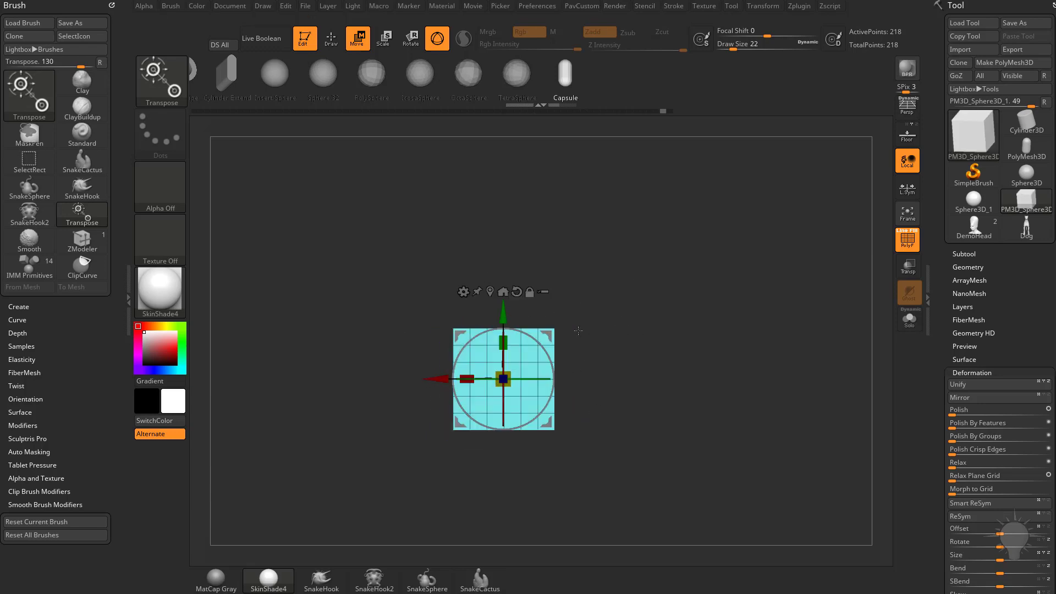
{"action": "left_click_drag", "start_coordinate": [542, 349], "coordinate": [493, 326]}
{"action": "left_click_drag", "start_coordinate": [618, 322], "coordinate": [575, 352]}
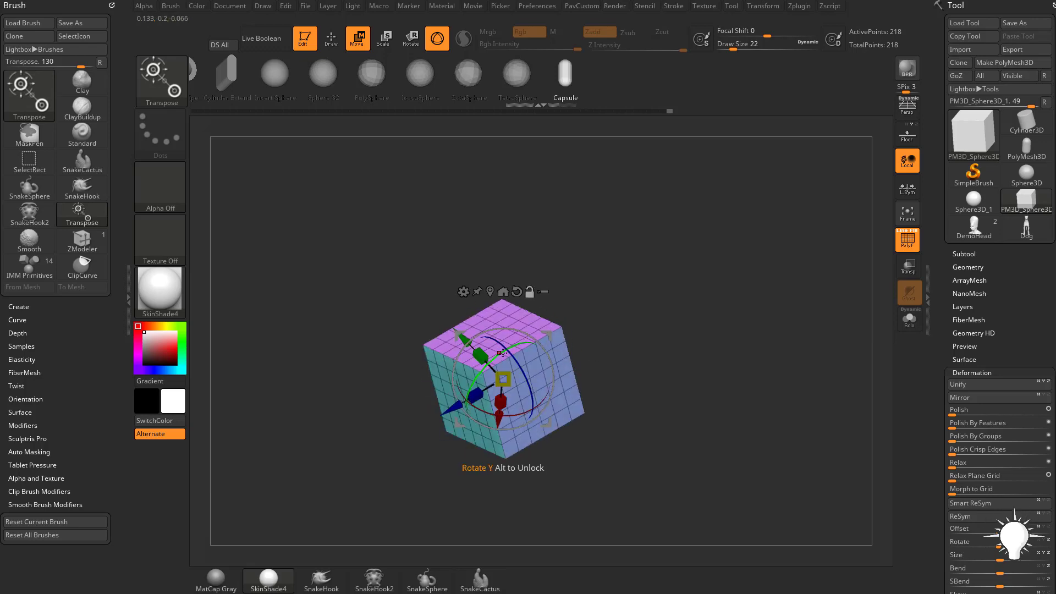
{"action": "left_click_drag", "start_coordinate": [503, 353], "coordinate": [498, 396]}
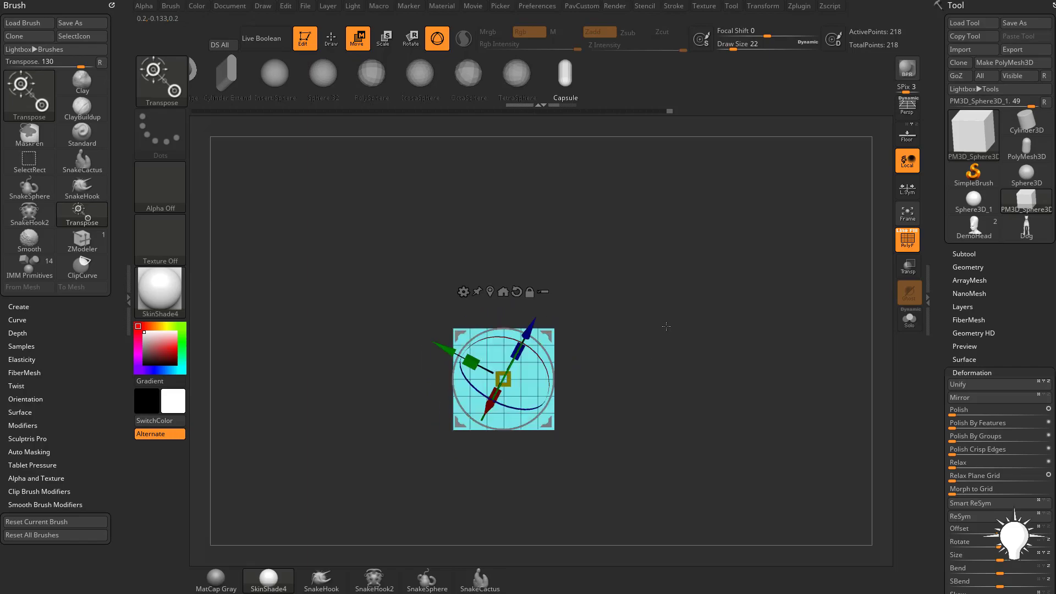